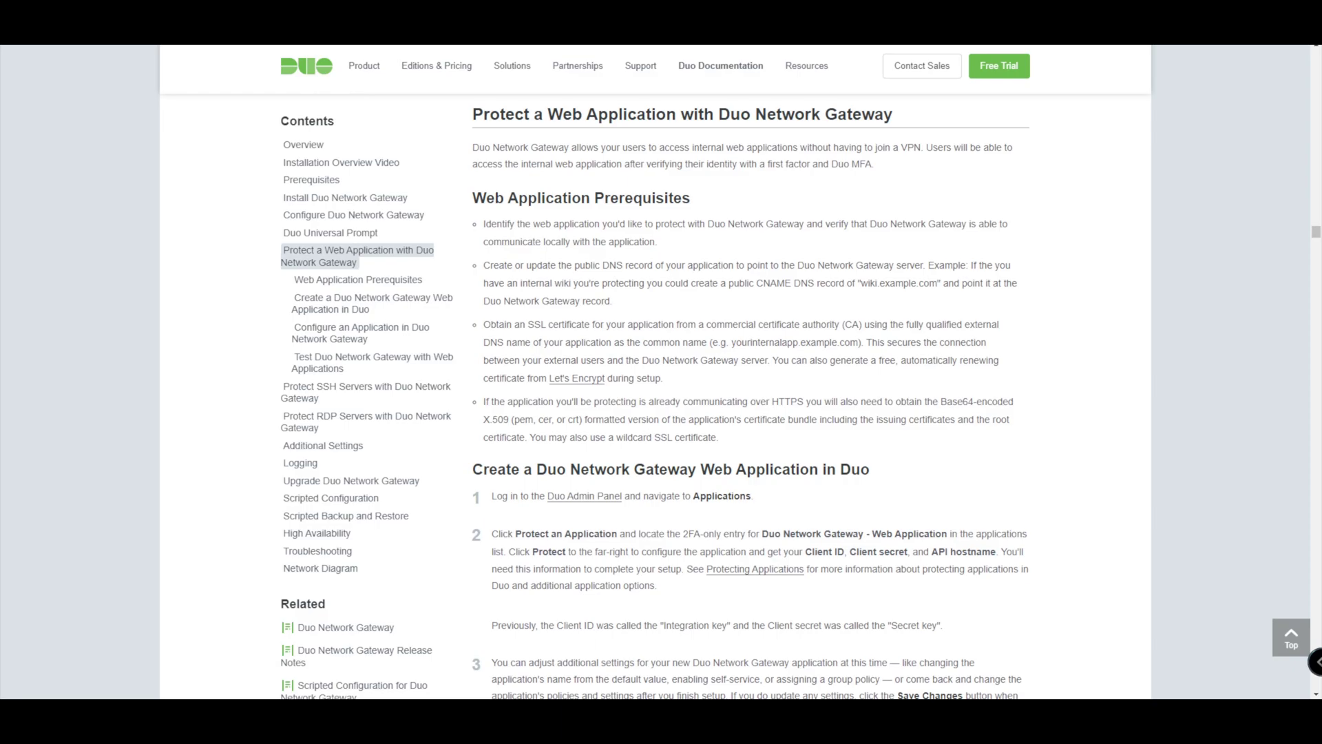
Read the docs' 'Create a Duo Network Gateway Web Application' and 'Configure an Application' sections
scroll(750, 396, down, 5)
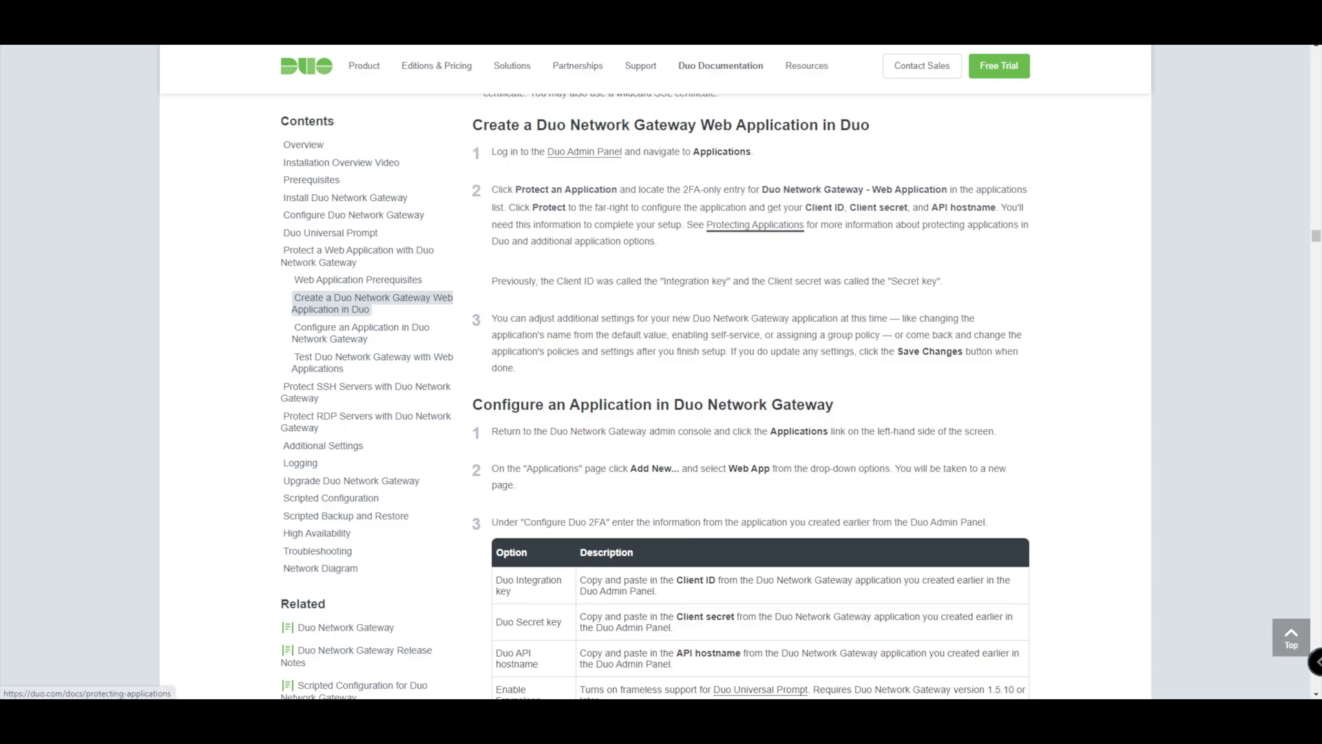
scroll(755, 225, down, 1)
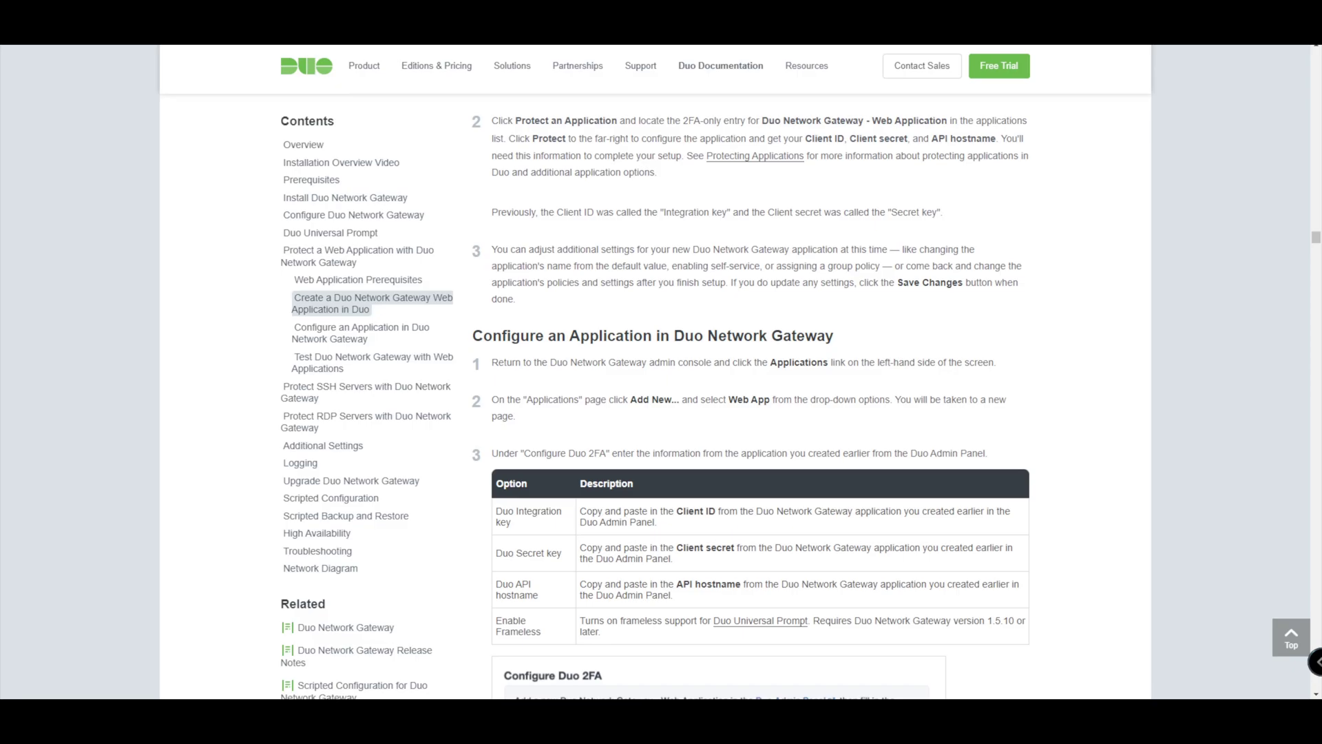
scroll(751, 406, up, 1)
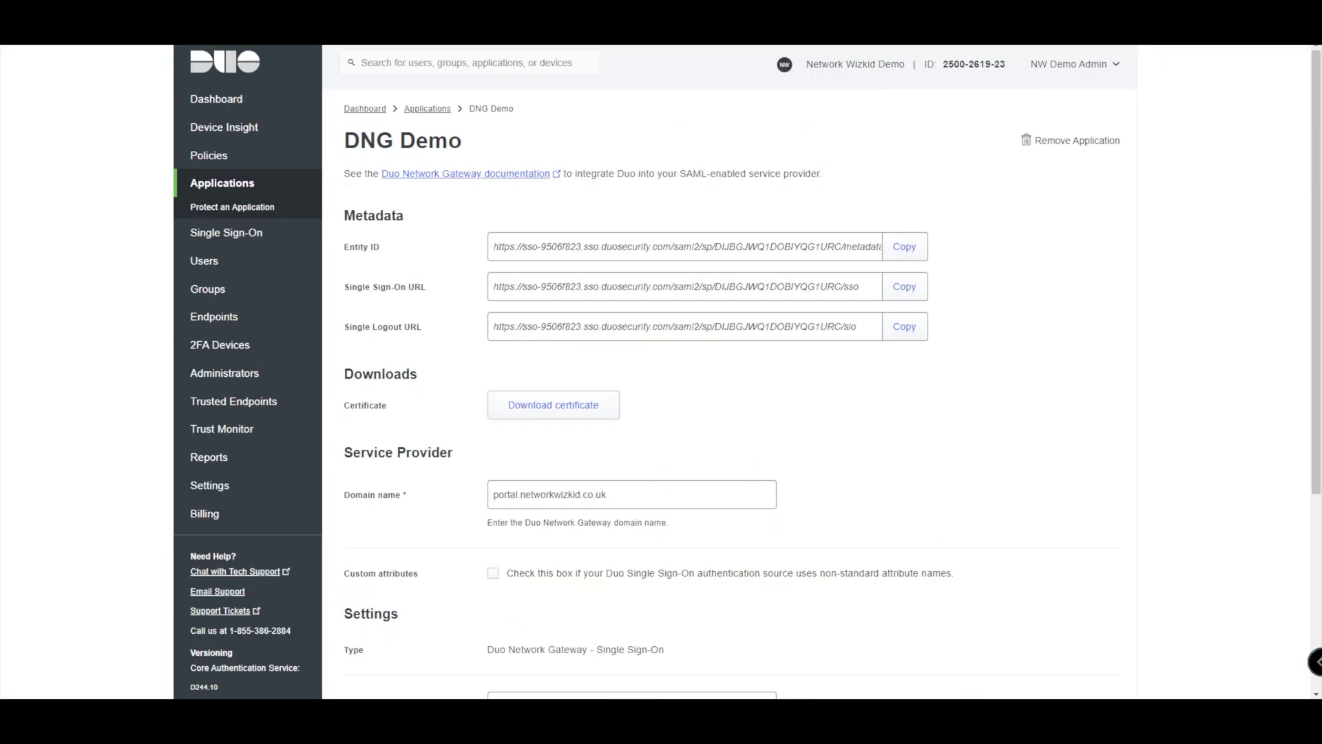
From Dashboard > Applications > Protect an Application, filter the list by 'web appl'
click(207, 97)
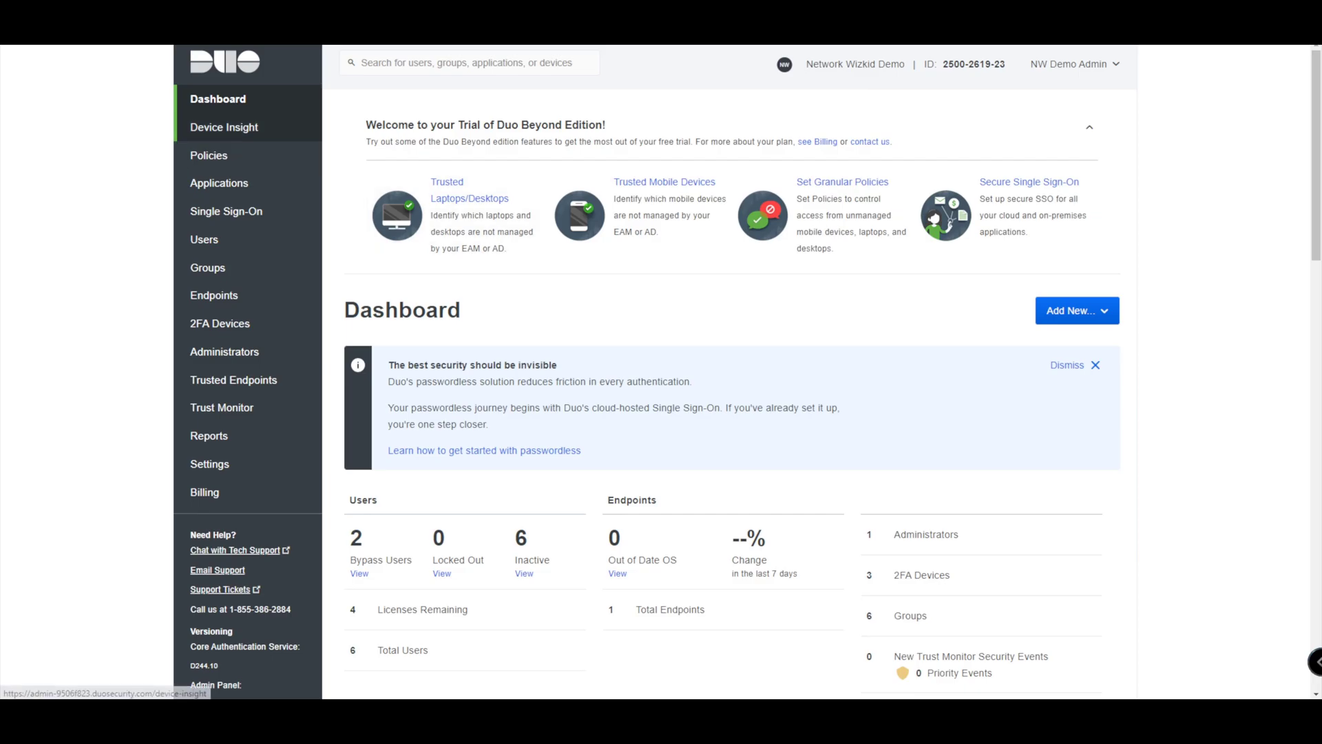
click(221, 183)
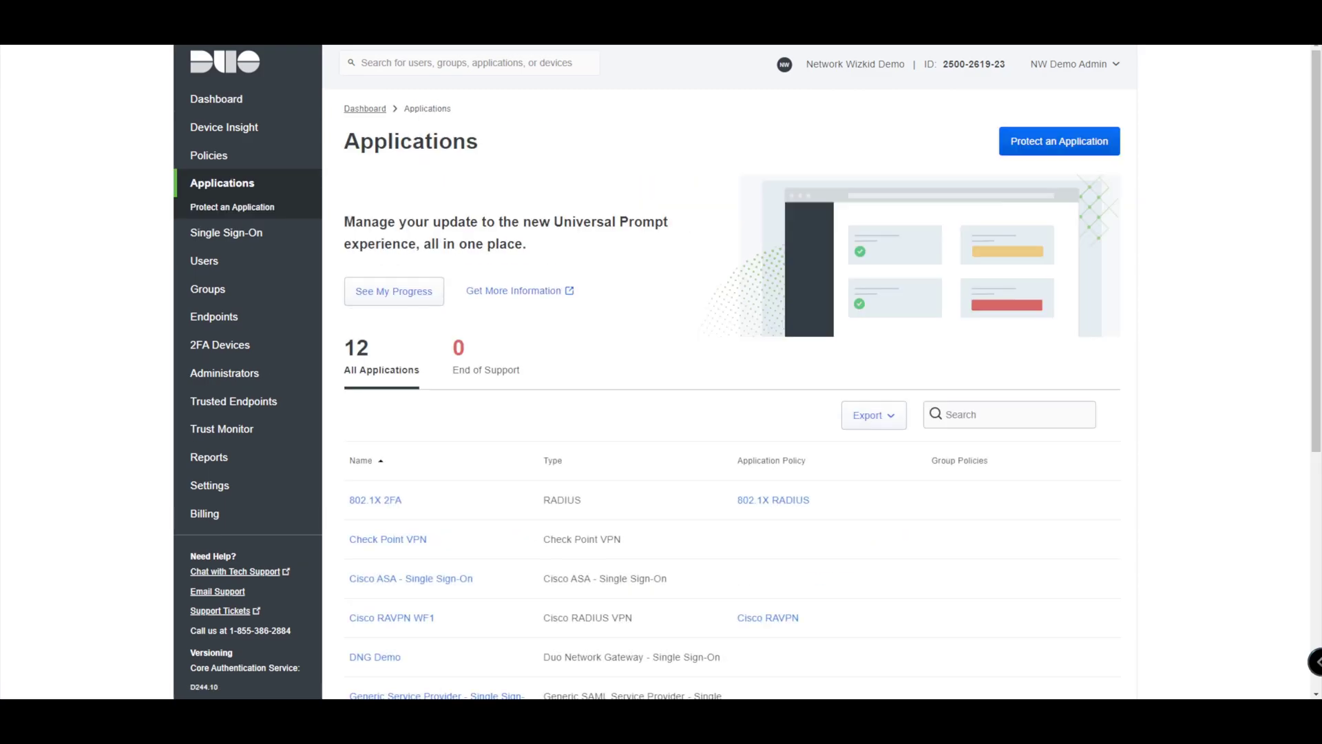
click(1060, 141)
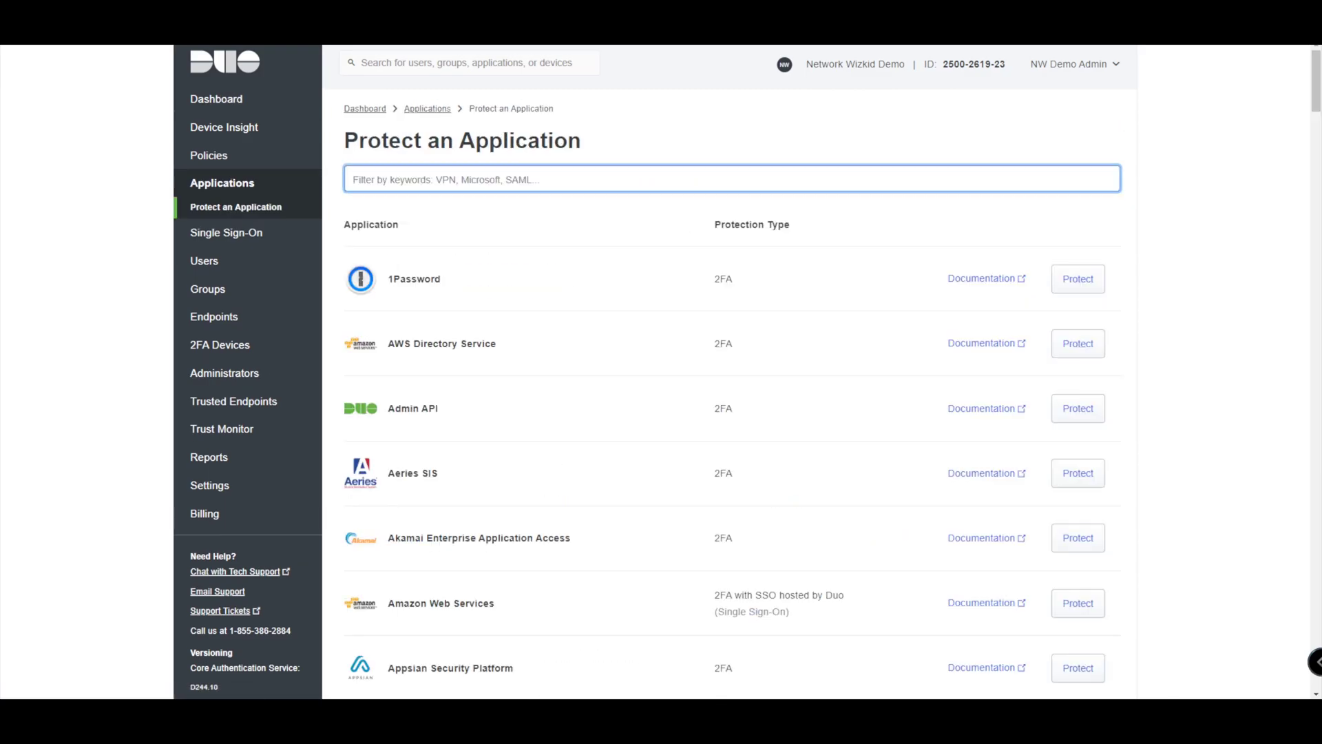
text(web appl)
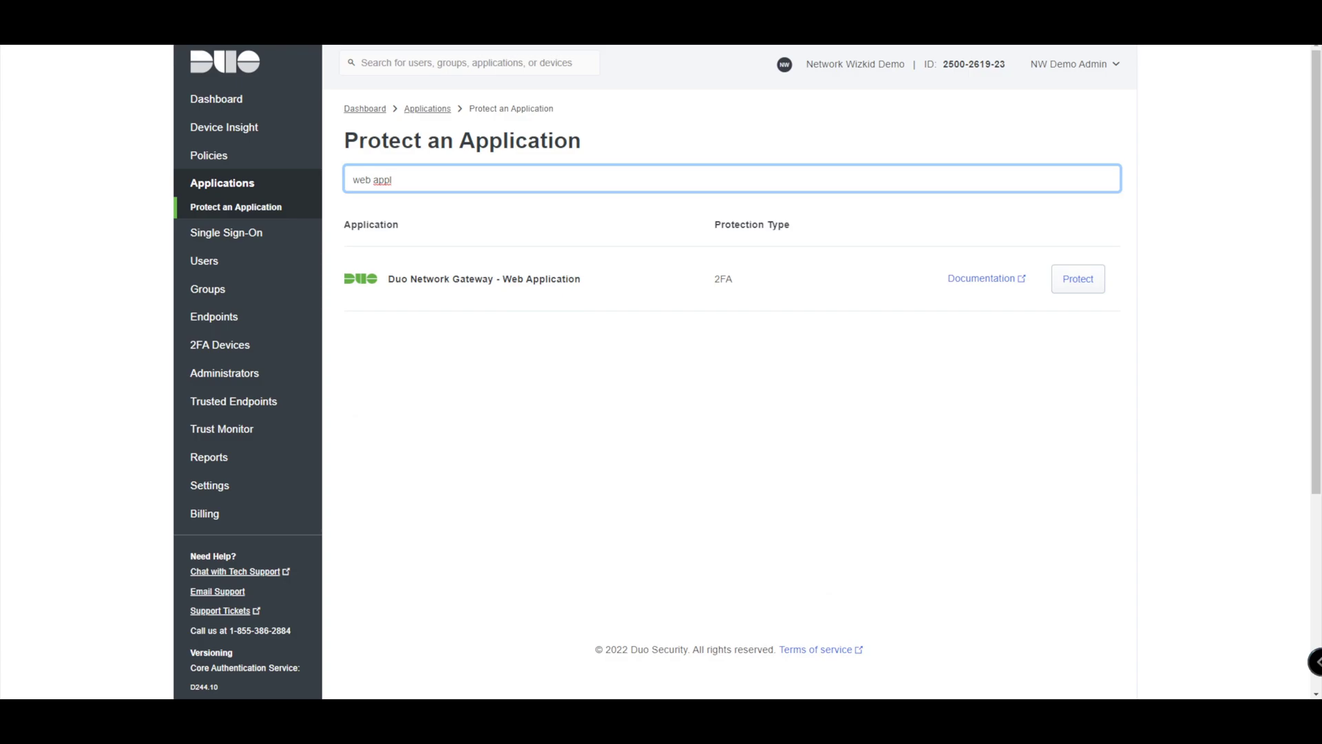
Protect Duo Network Gateway - Web Application and review its Details, Policy and Settings sections
click(1077, 278)
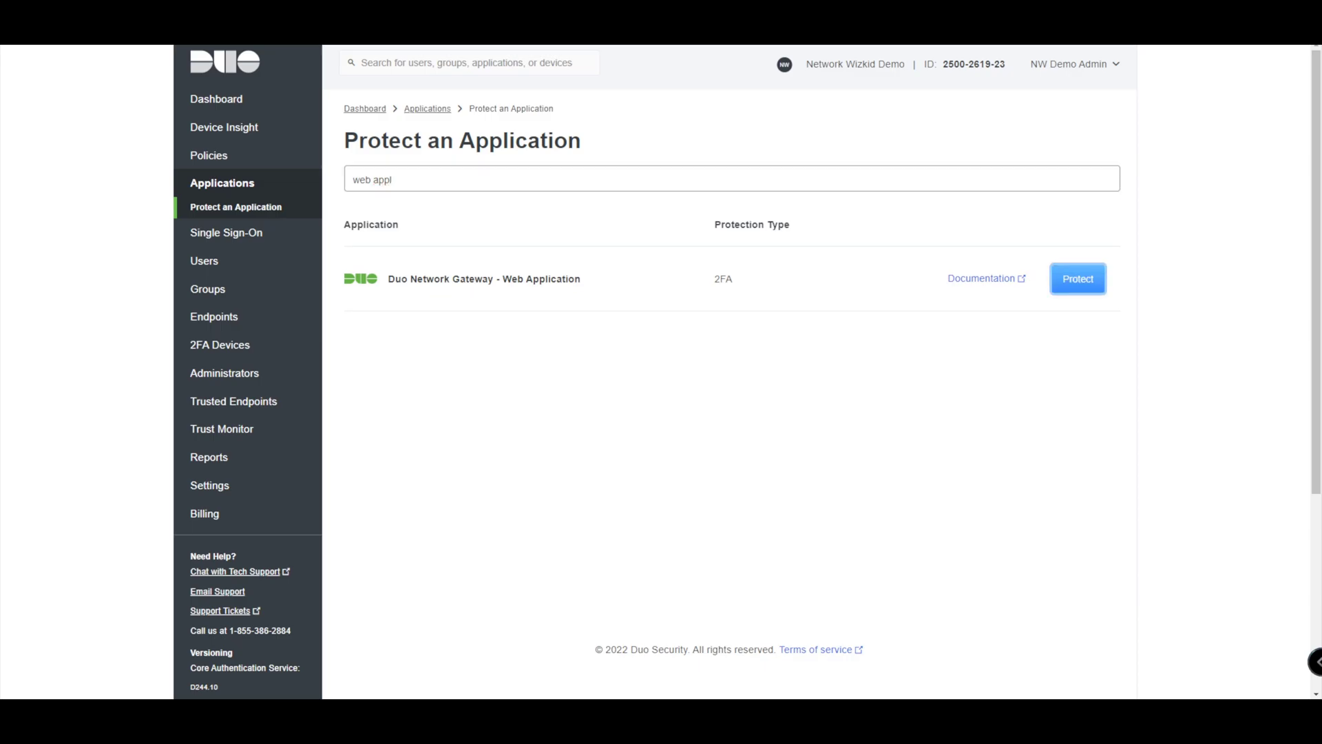
scroll(748, 368, down, 2)
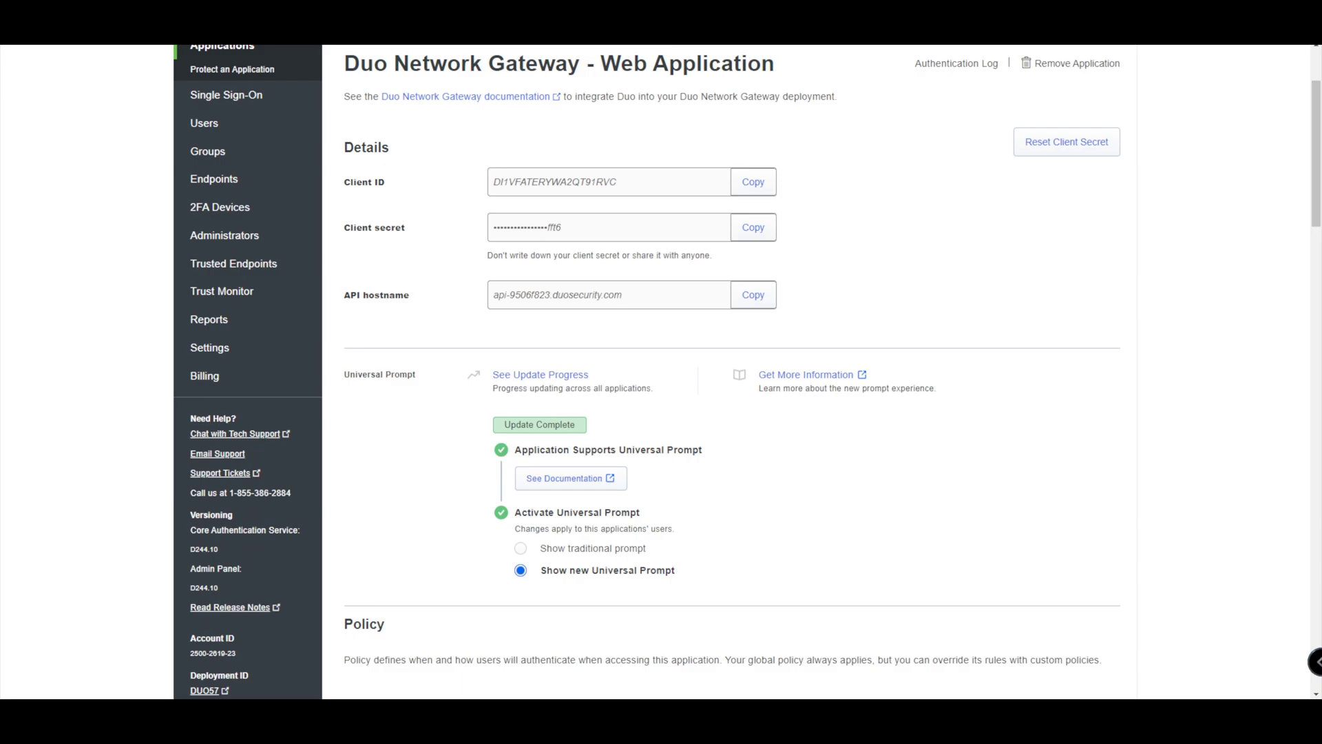
scroll(748, 368, down, 1)
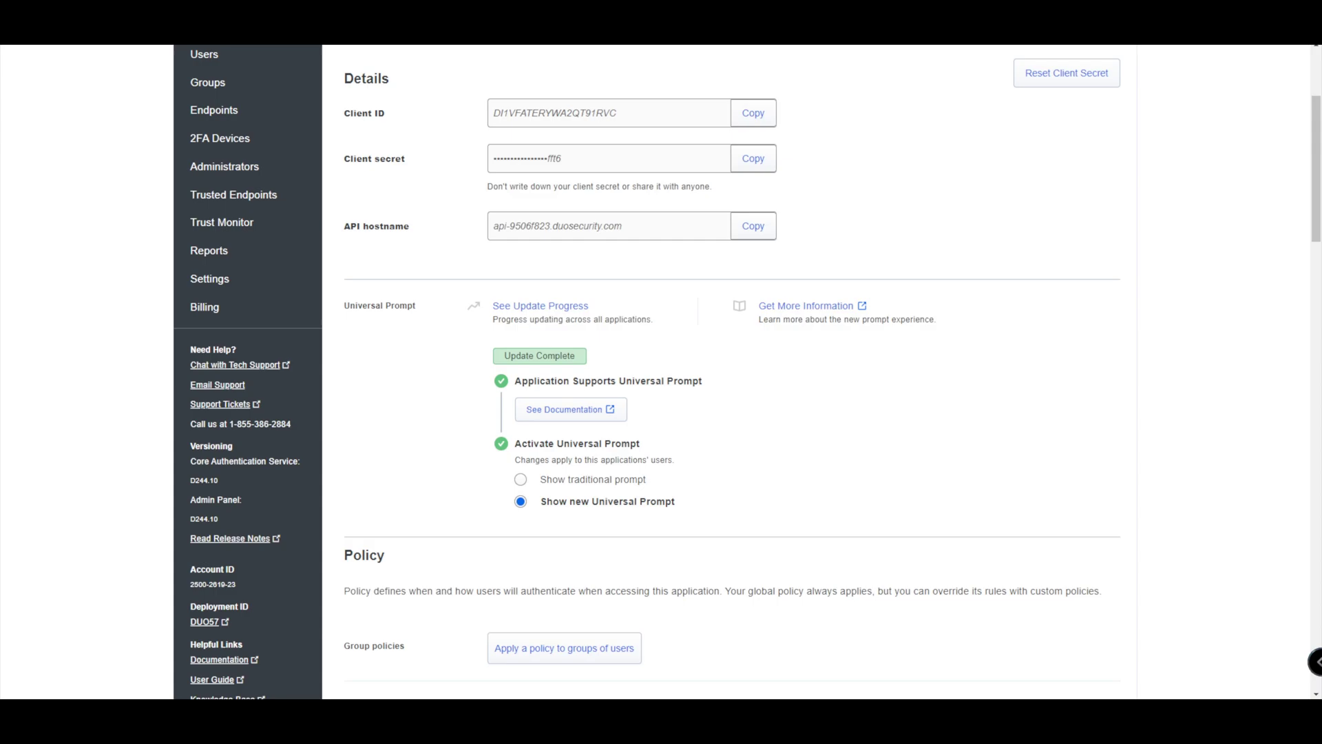
scroll(748, 372, down, 4)
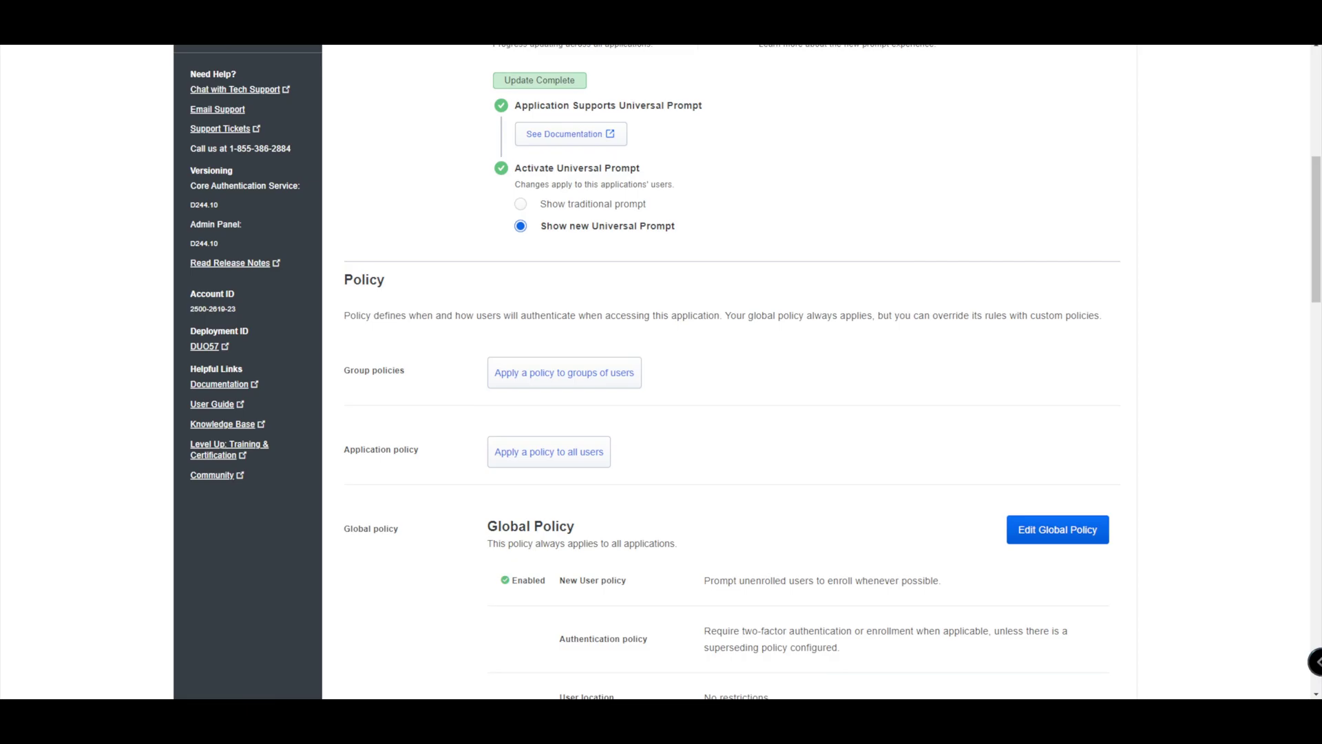
scroll(549, 379, down, 4)
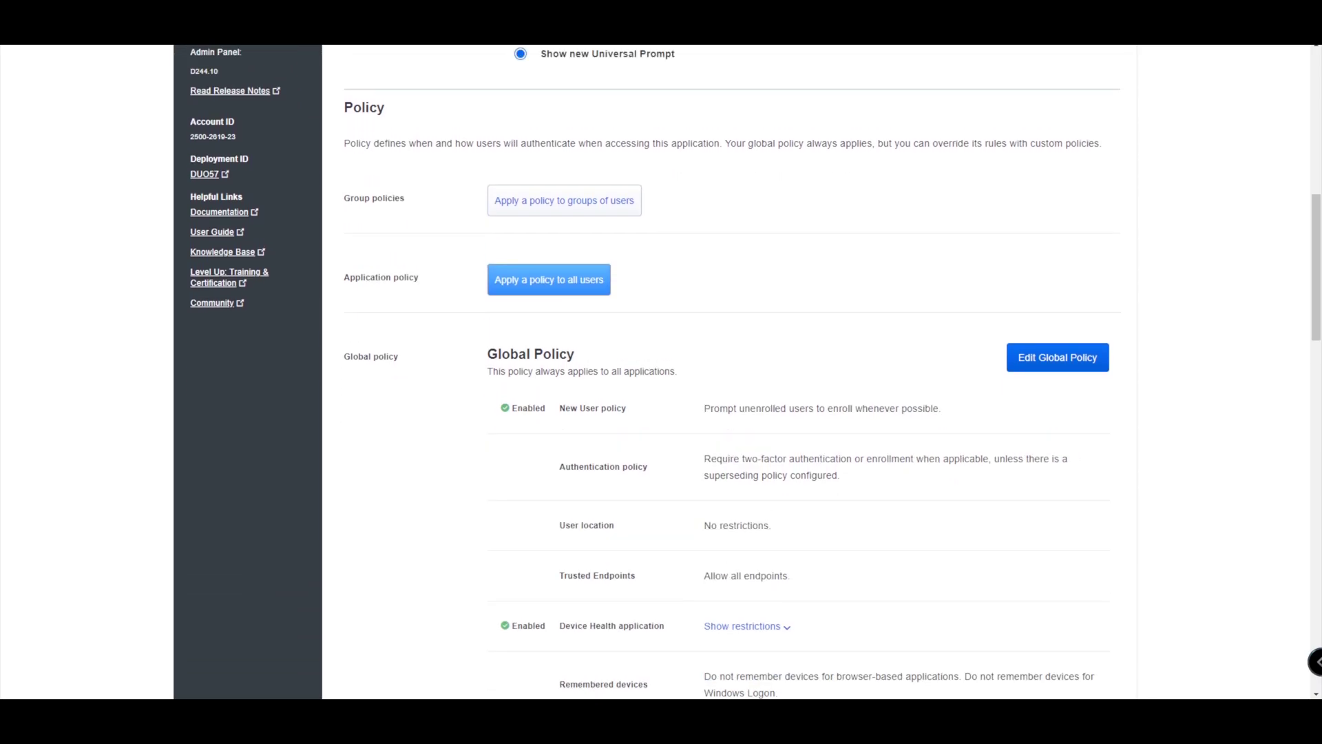
scroll(548, 180, down, 1)
scroll(549, 180, up, 3)
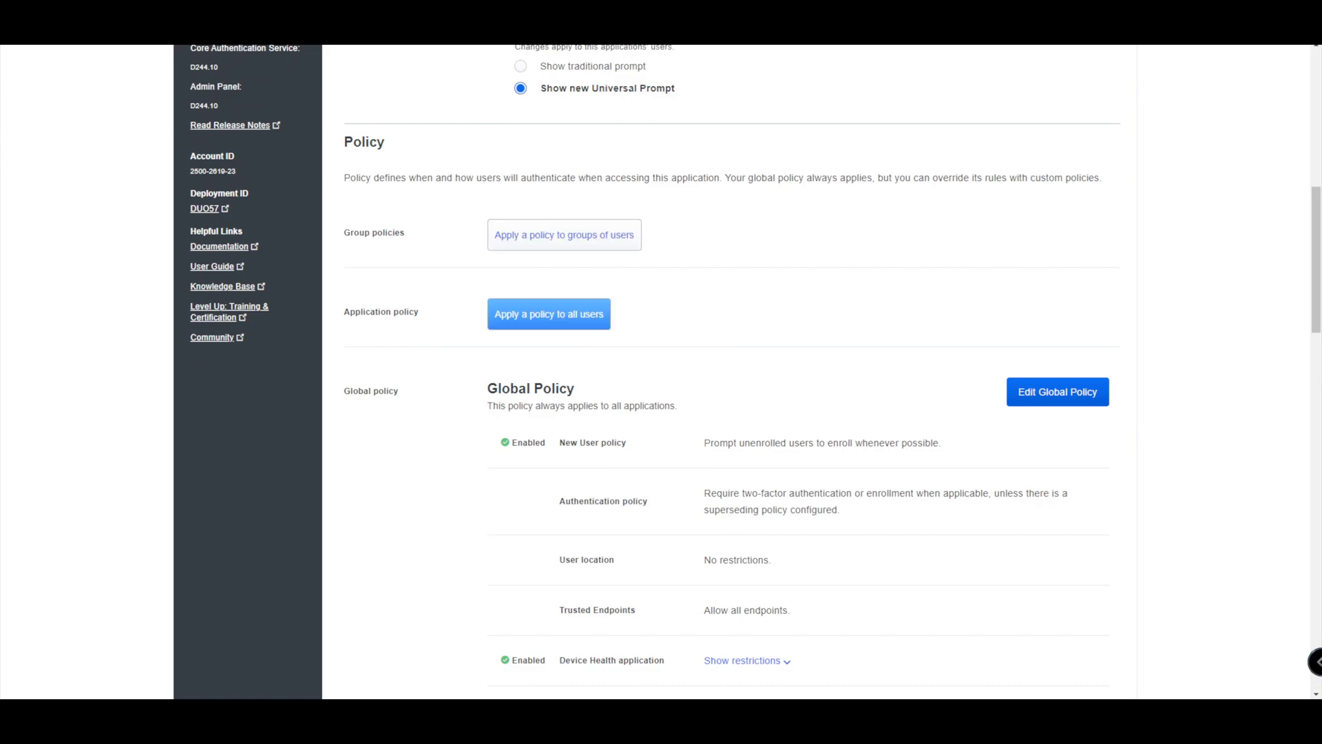
scroll(549, 315, down, 2)
scroll(548, 314, up, 1)
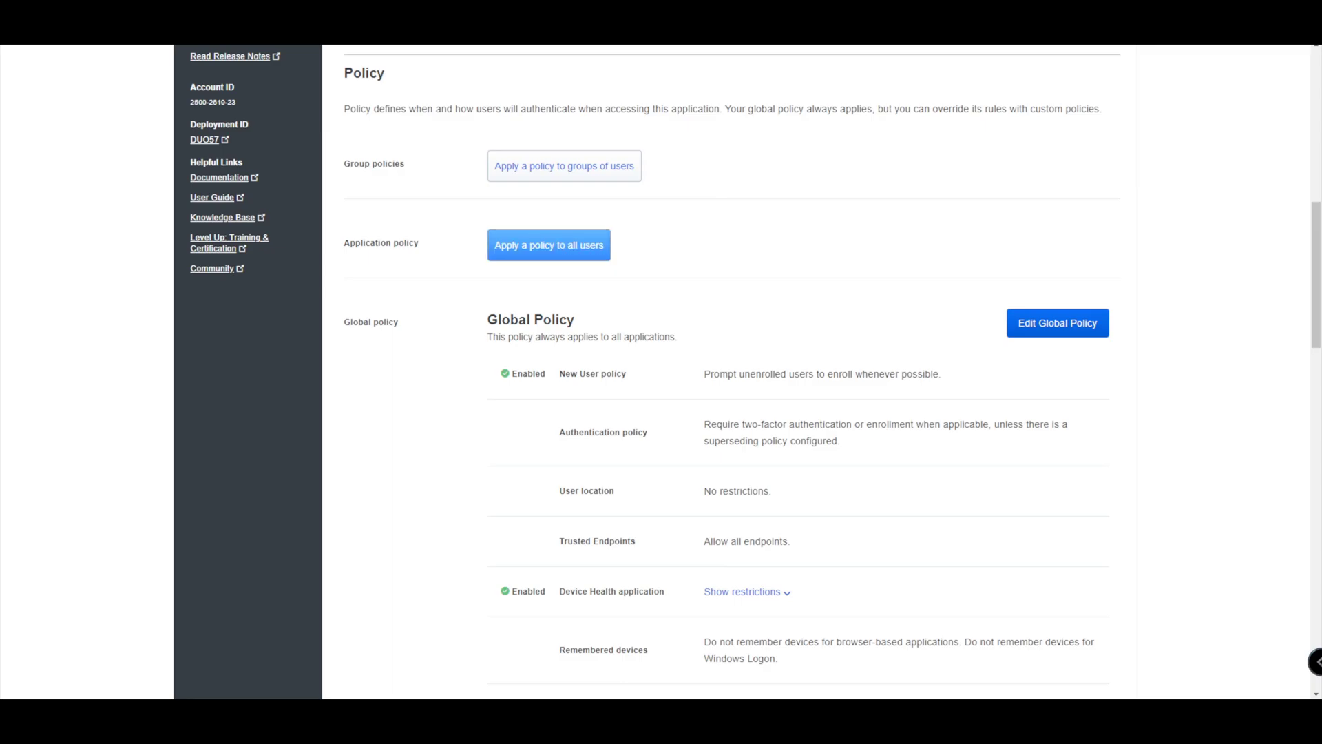
scroll(730, 372, down, 7)
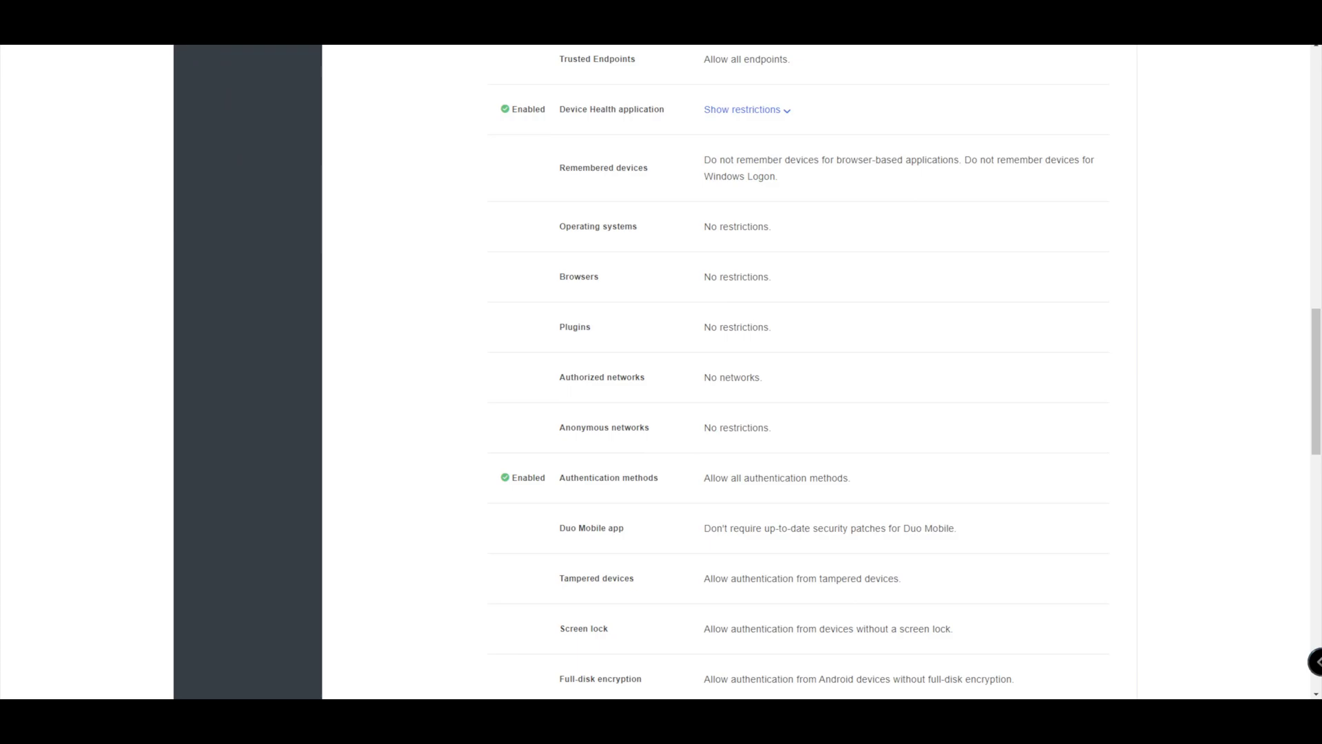
scroll(730, 372, down, 7)
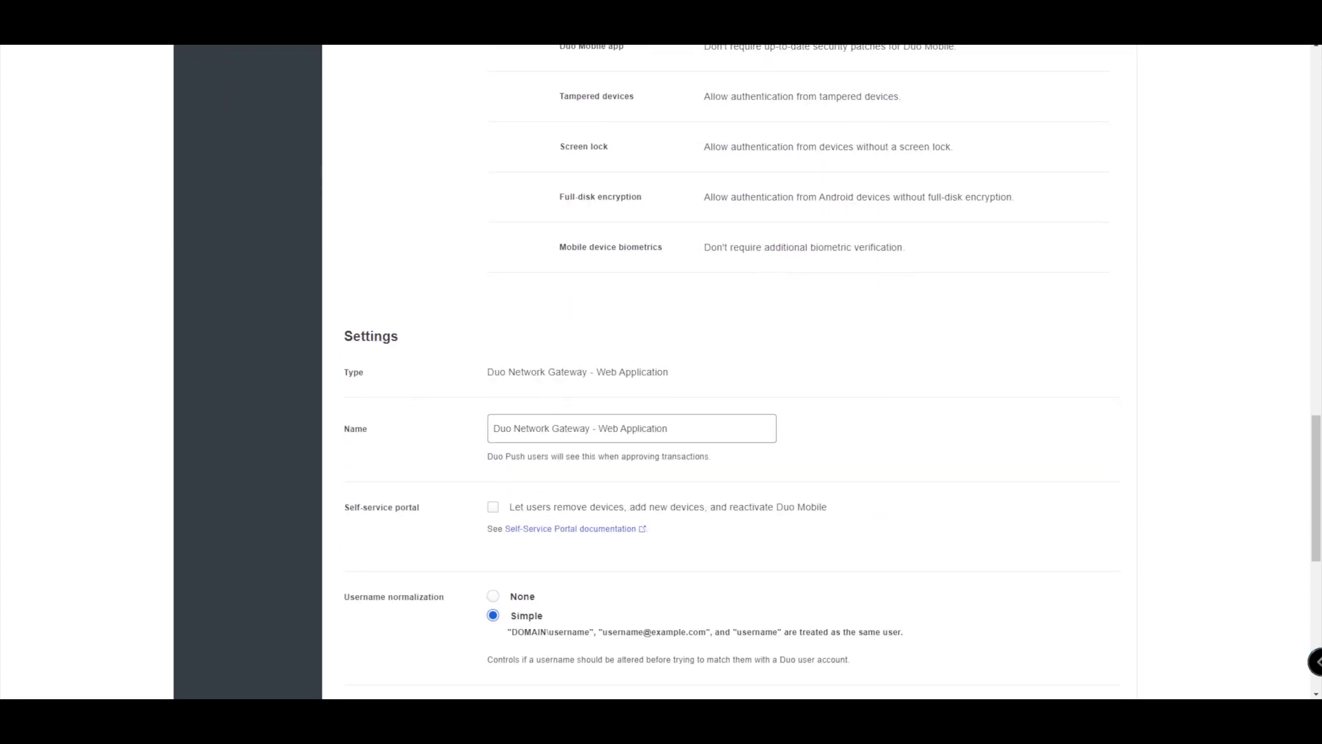
scroll(730, 372, down, 3)
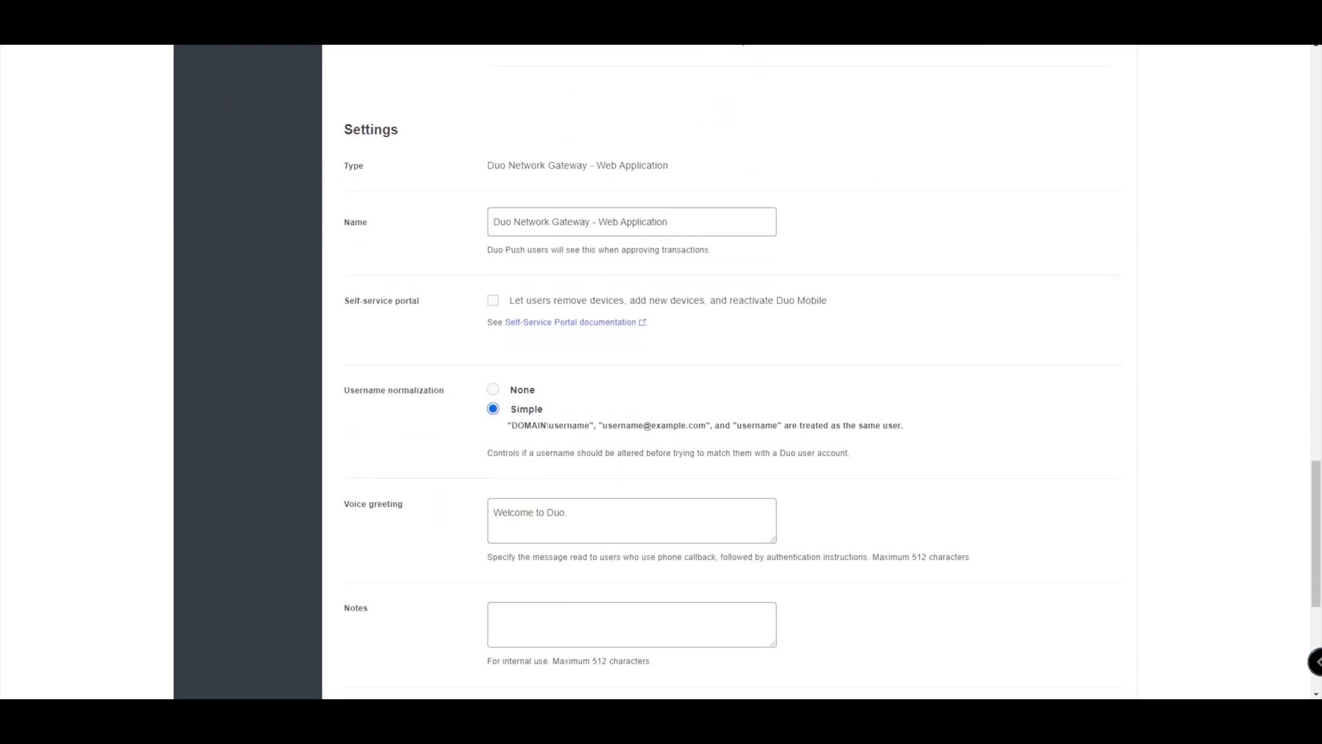
scroll(730, 372, down, 1)
scroll(730, 372, up, 1)
Replace the Settings name with 'DNG - FMC Demo' and return to the Policy section
drag(668, 221, 494, 221)
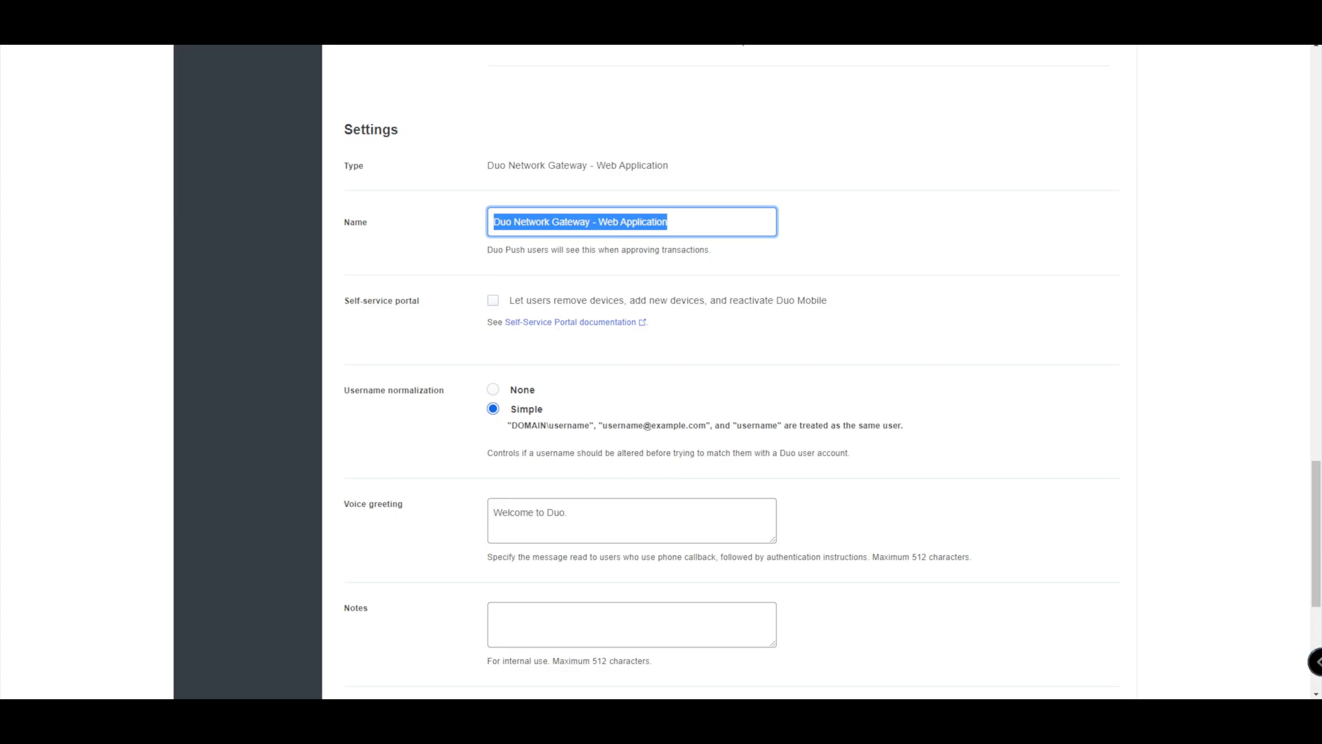
text(DNG)
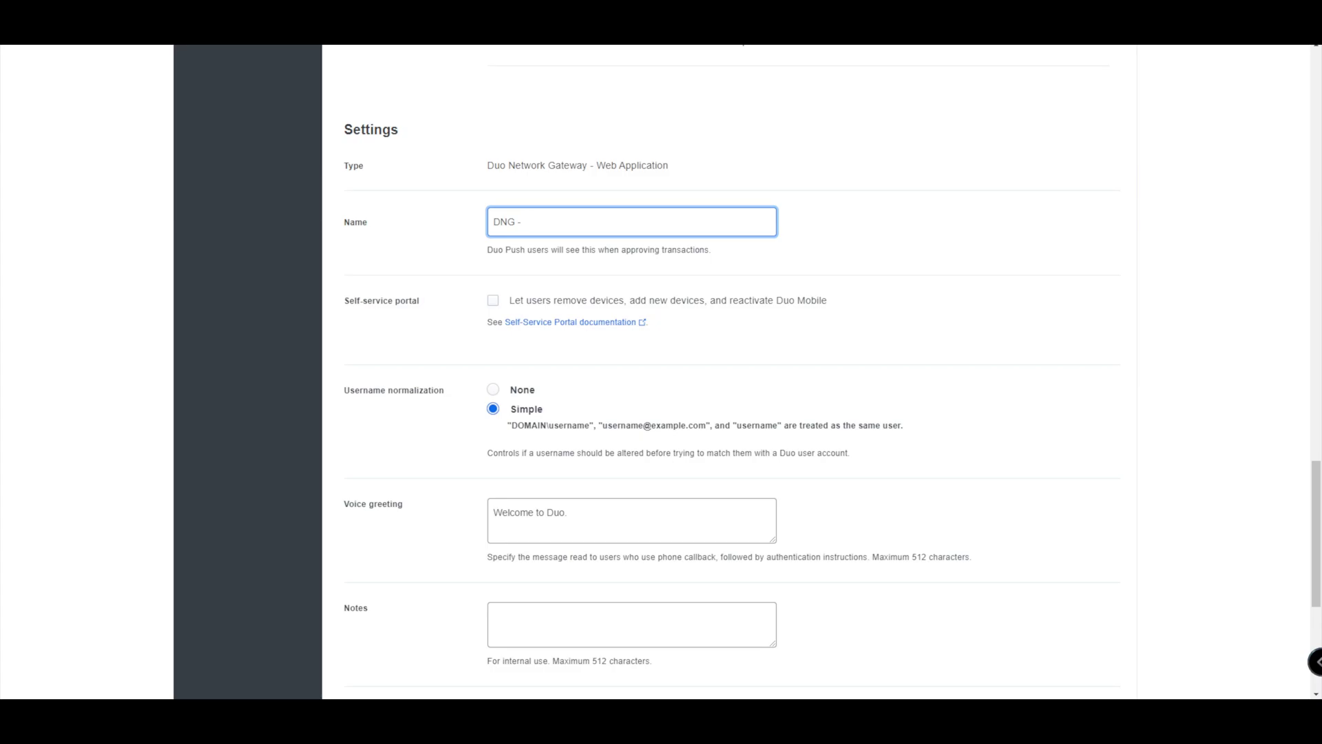
text( - FMC)
text(Demo)
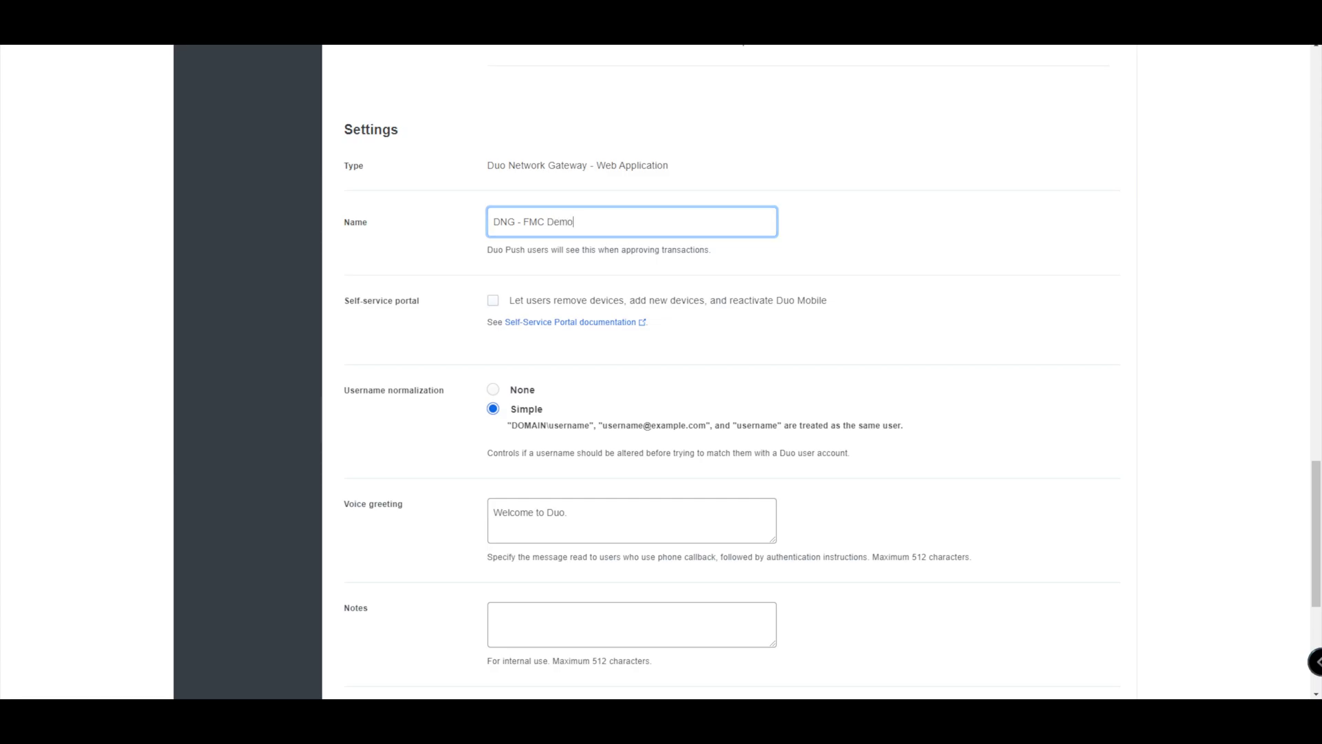
scroll(730, 371, down, 1)
scroll(730, 372, down, 1)
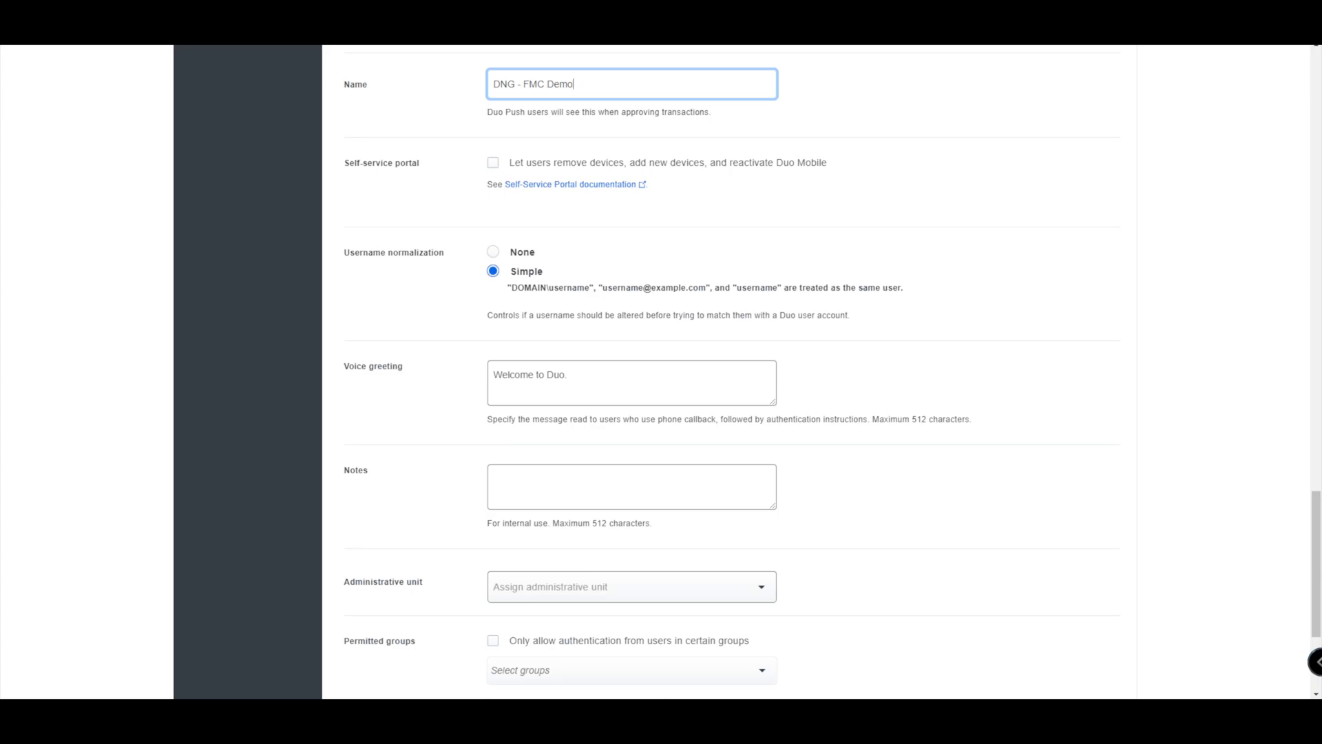
scroll(730, 372, down, 2)
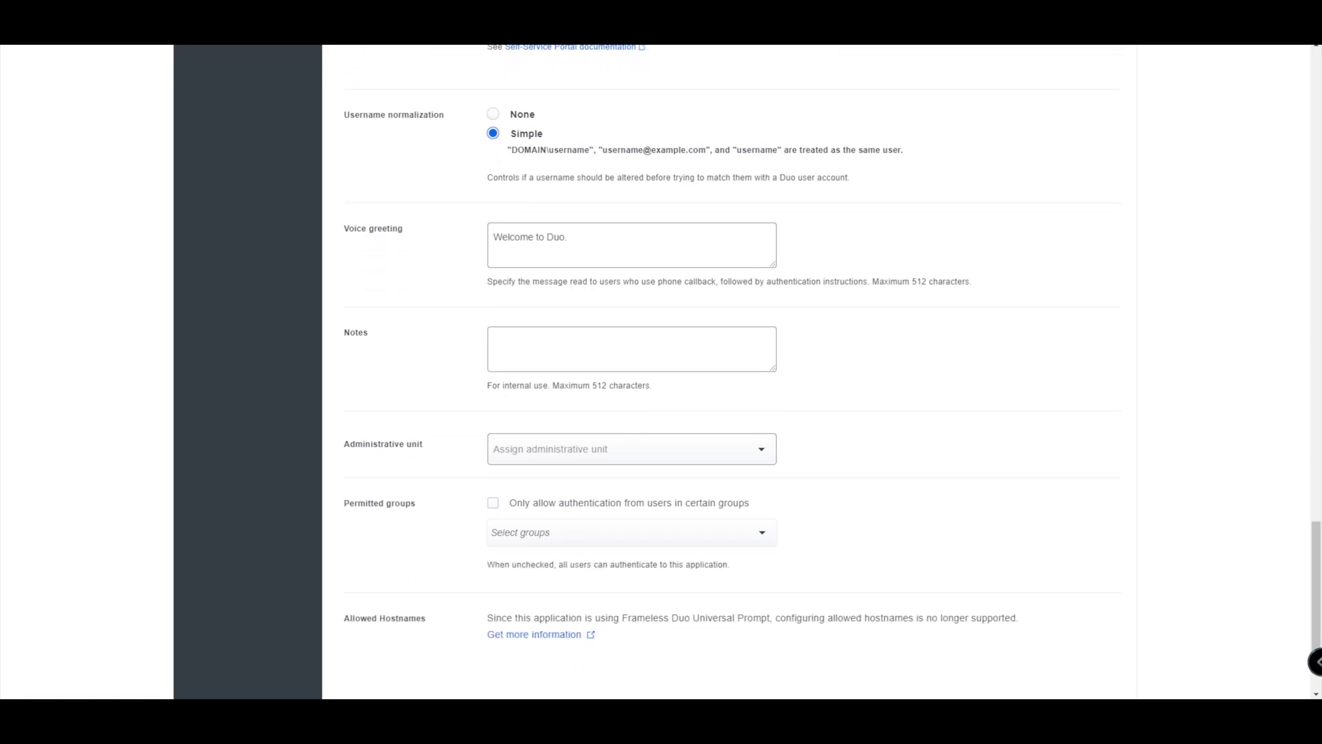
scroll(730, 372, down, 2)
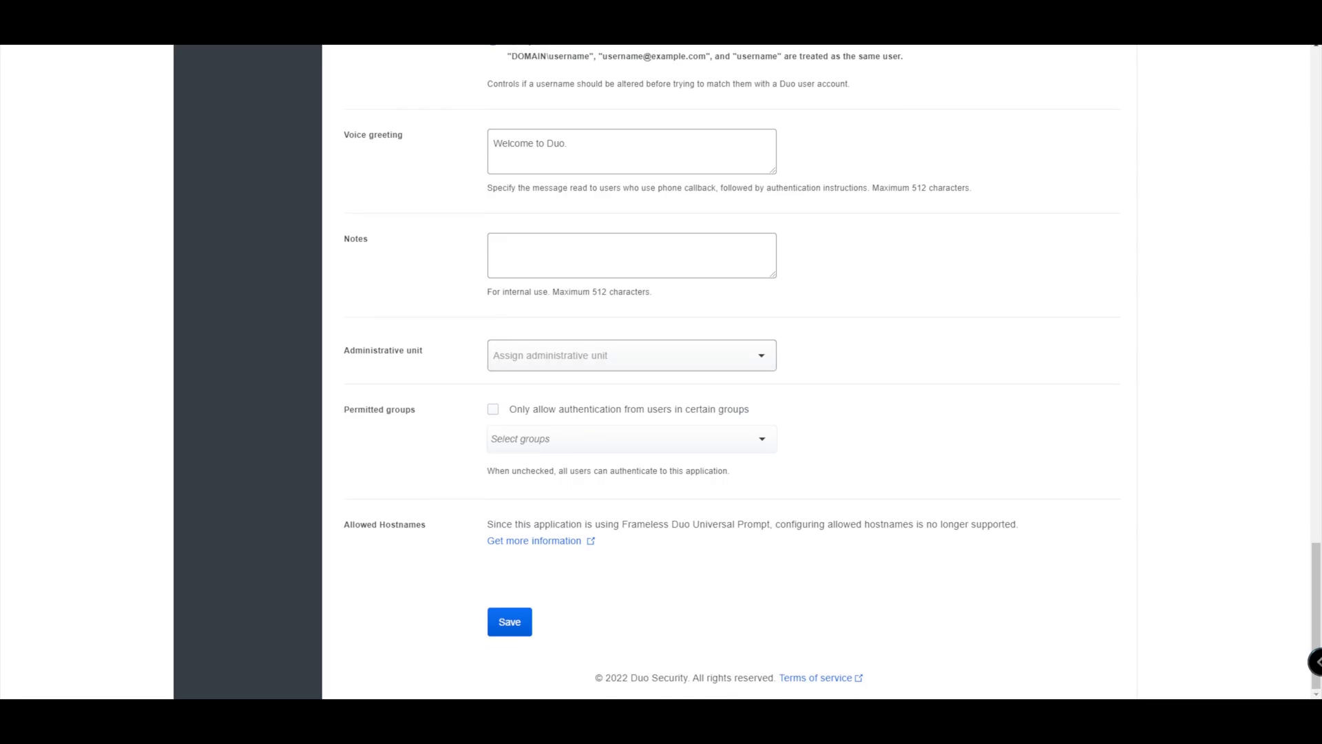
scroll(730, 372, up, 20)
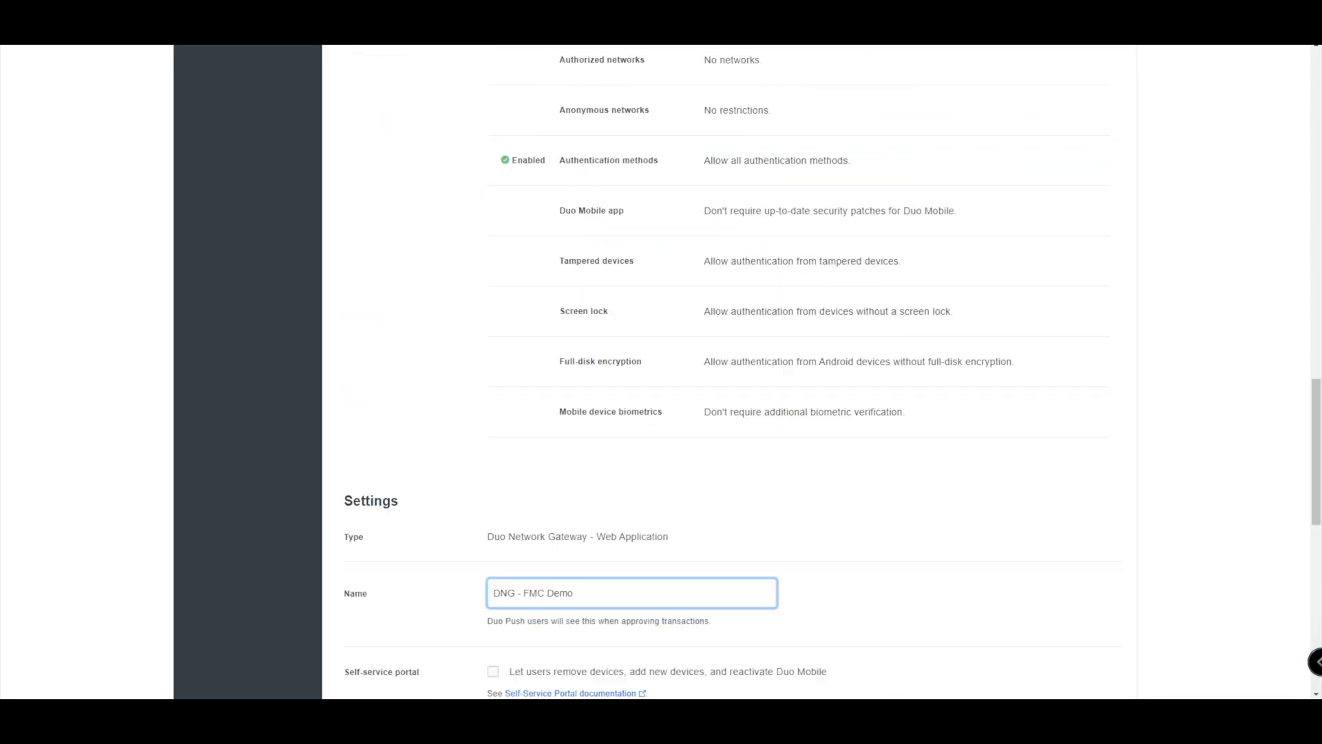
scroll(650, 365, up, 3)
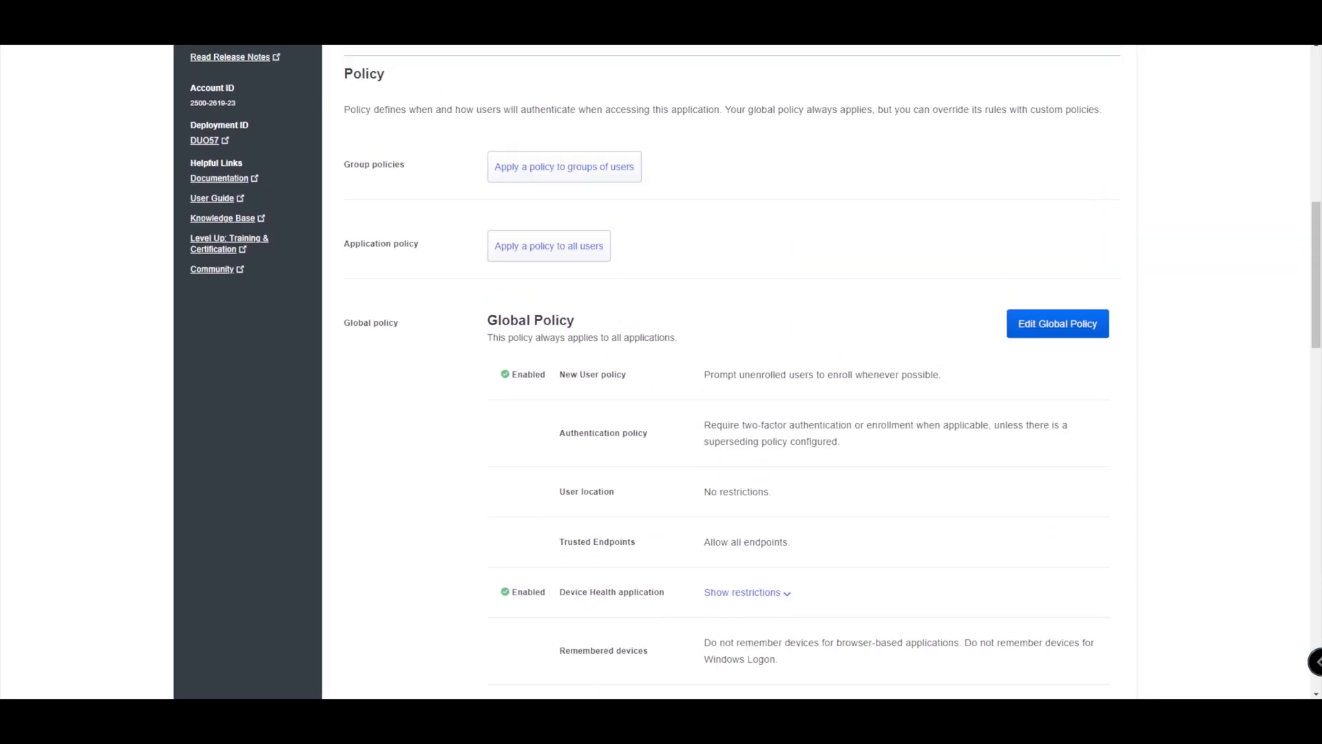
Create a new policy named DNG-FMC-DEMO with New User and Authentication rules
click(549, 359)
click(598, 345)
click(716, 365)
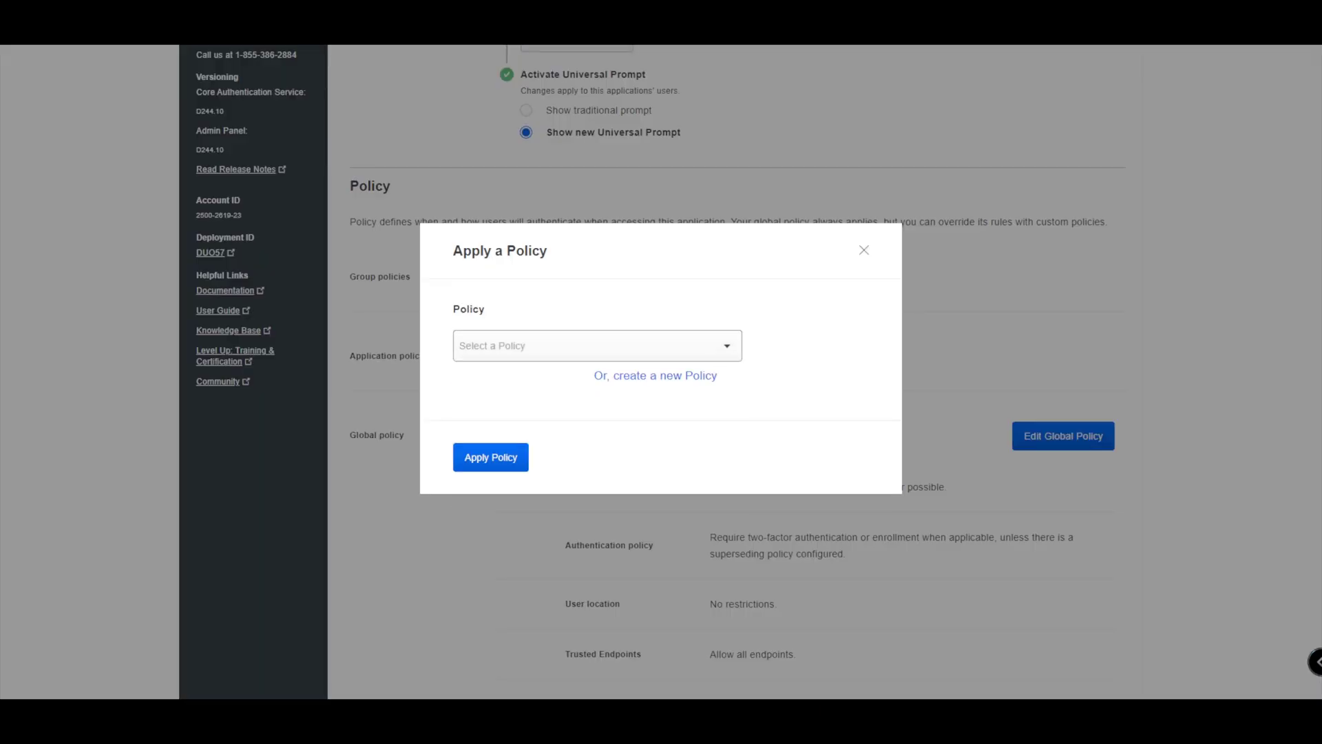
click(655, 376)
click(392, 202)
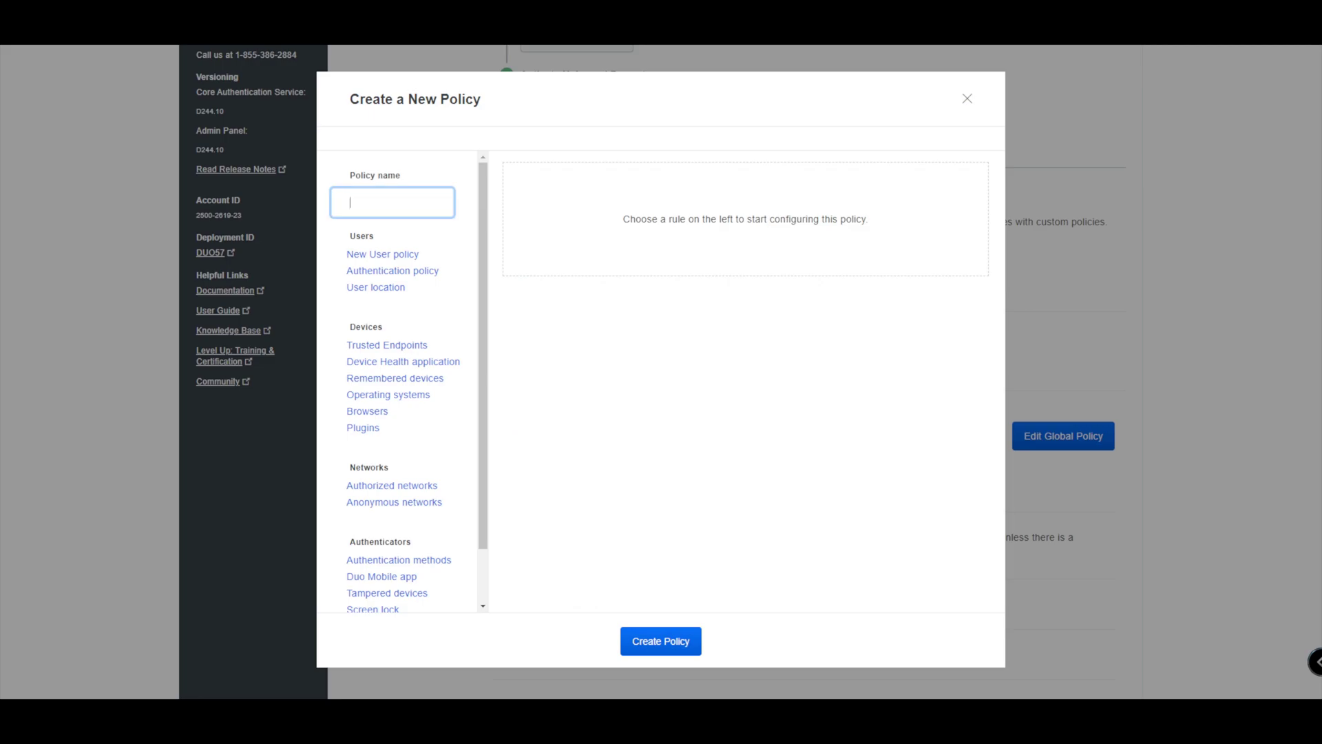
text(DNG-FMC-DEMO)
double_click(405, 254)
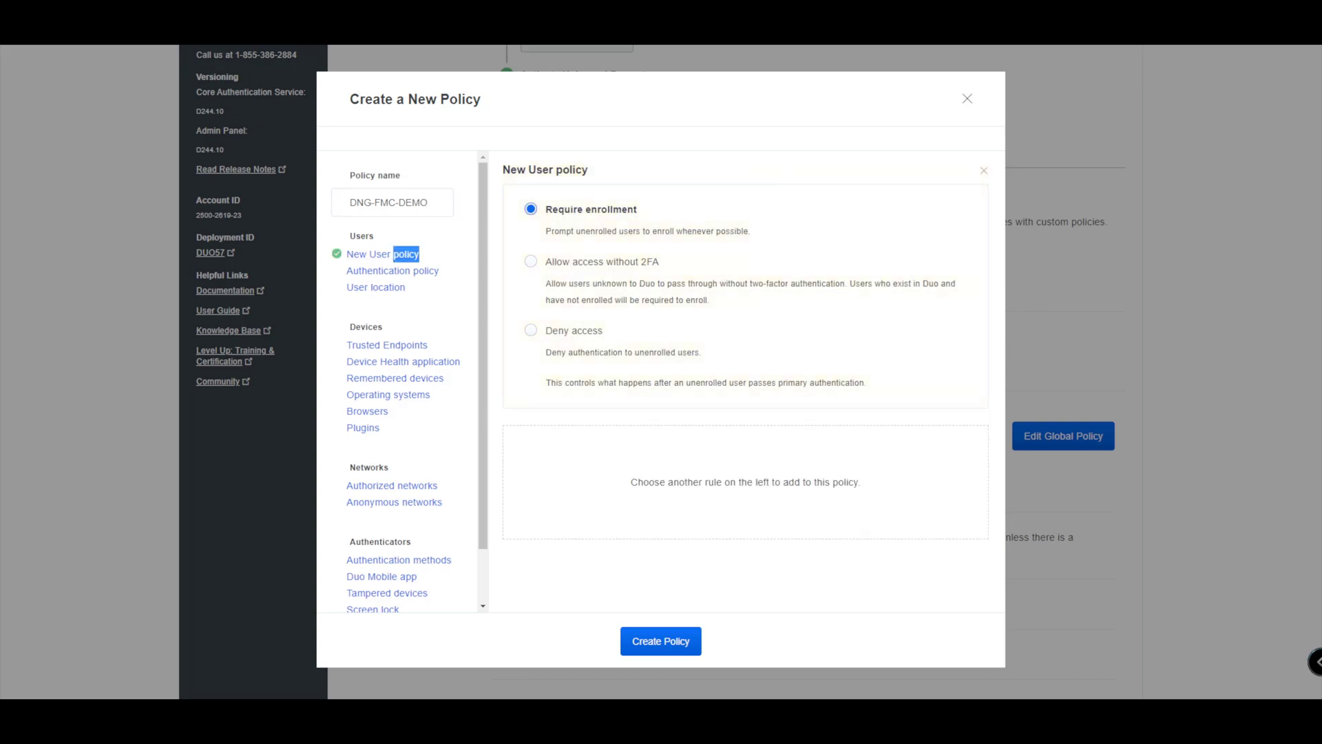
click(393, 270)
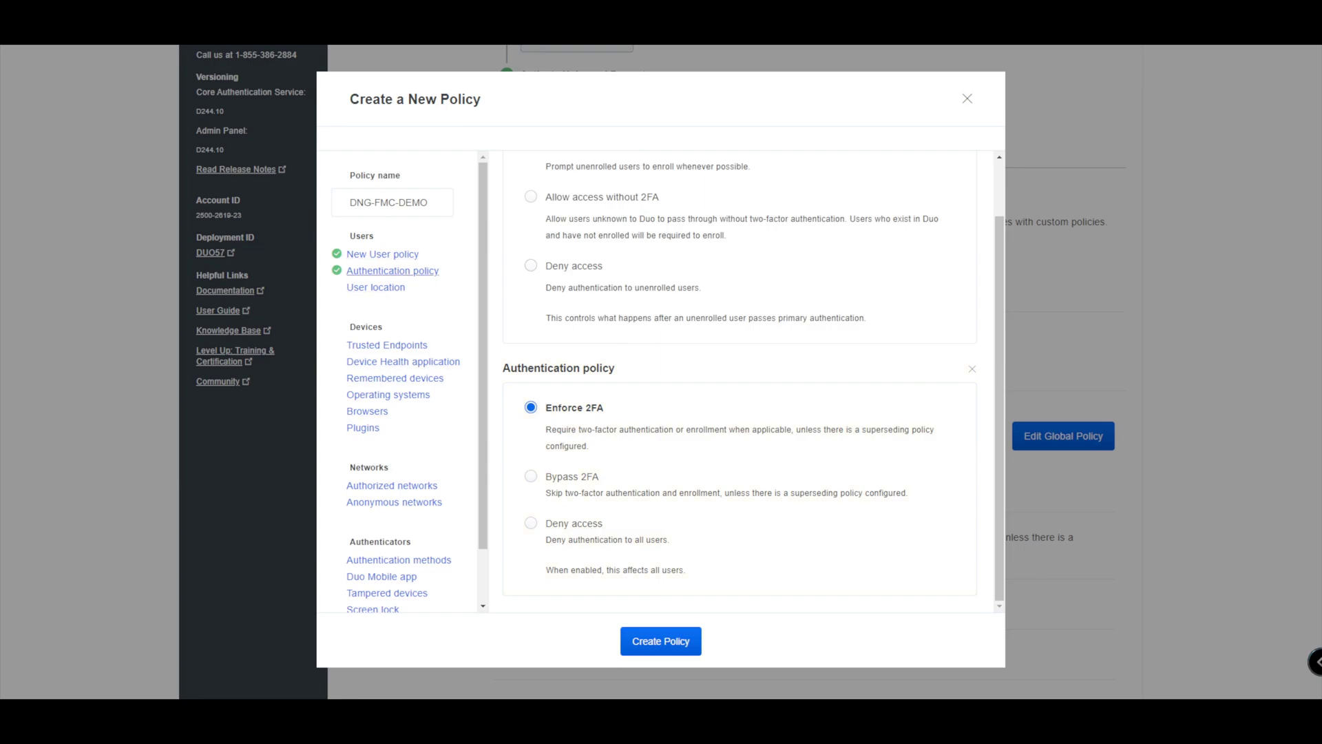
click(661, 640)
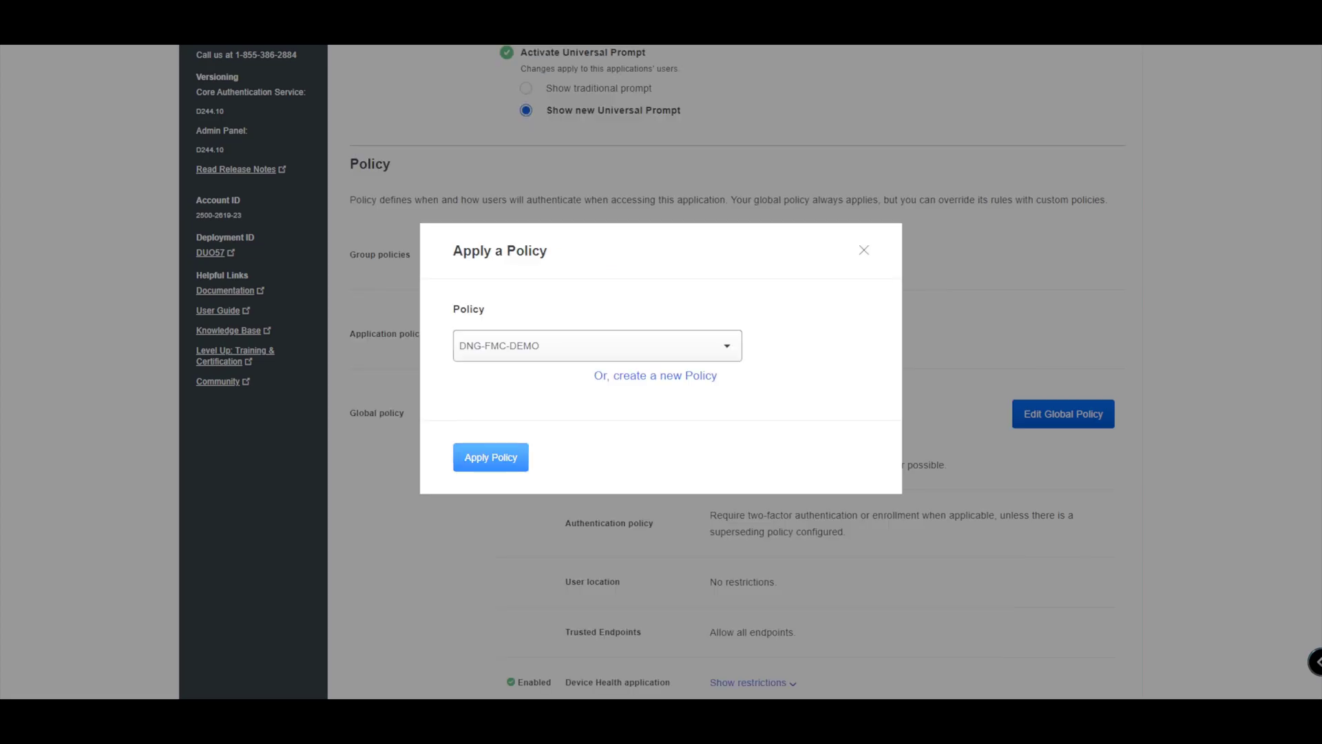
Apply the DNG-FMC-DEMO policy to the application and save its settings
click(490, 454)
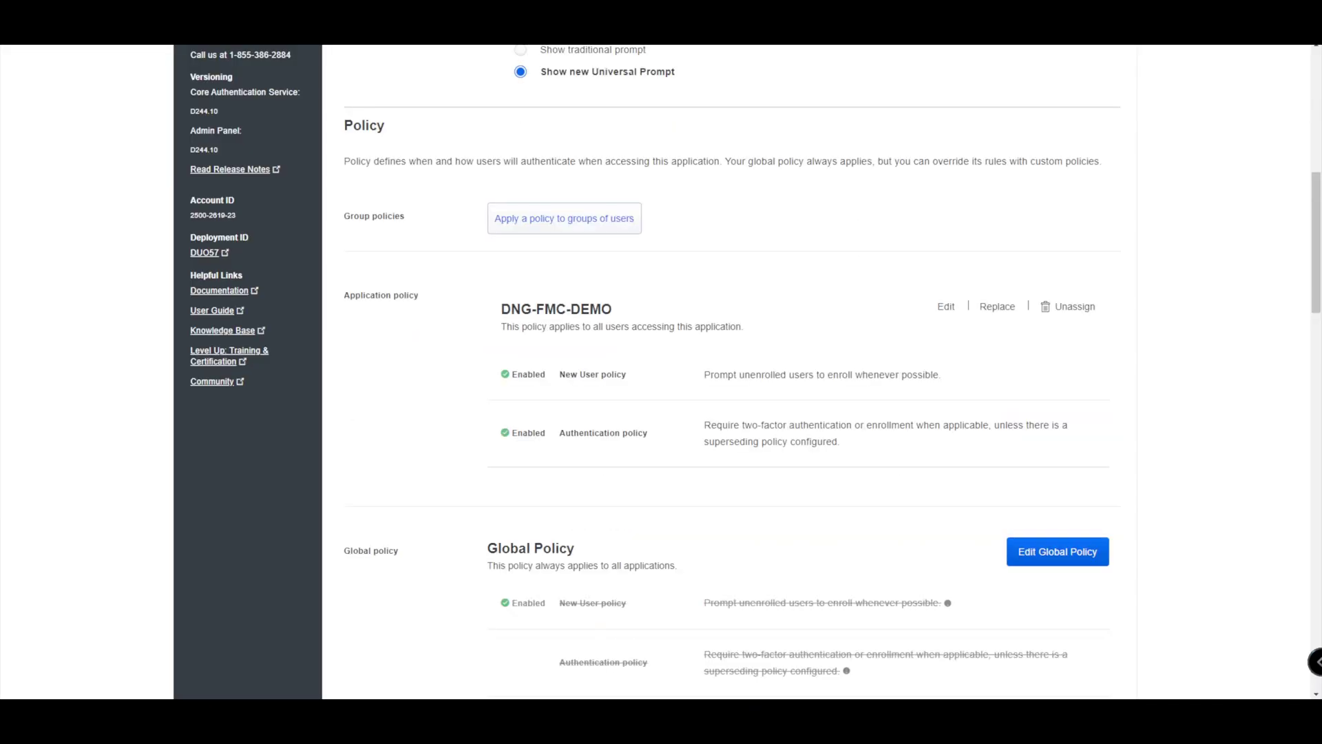
scroll(730, 372, down, 20)
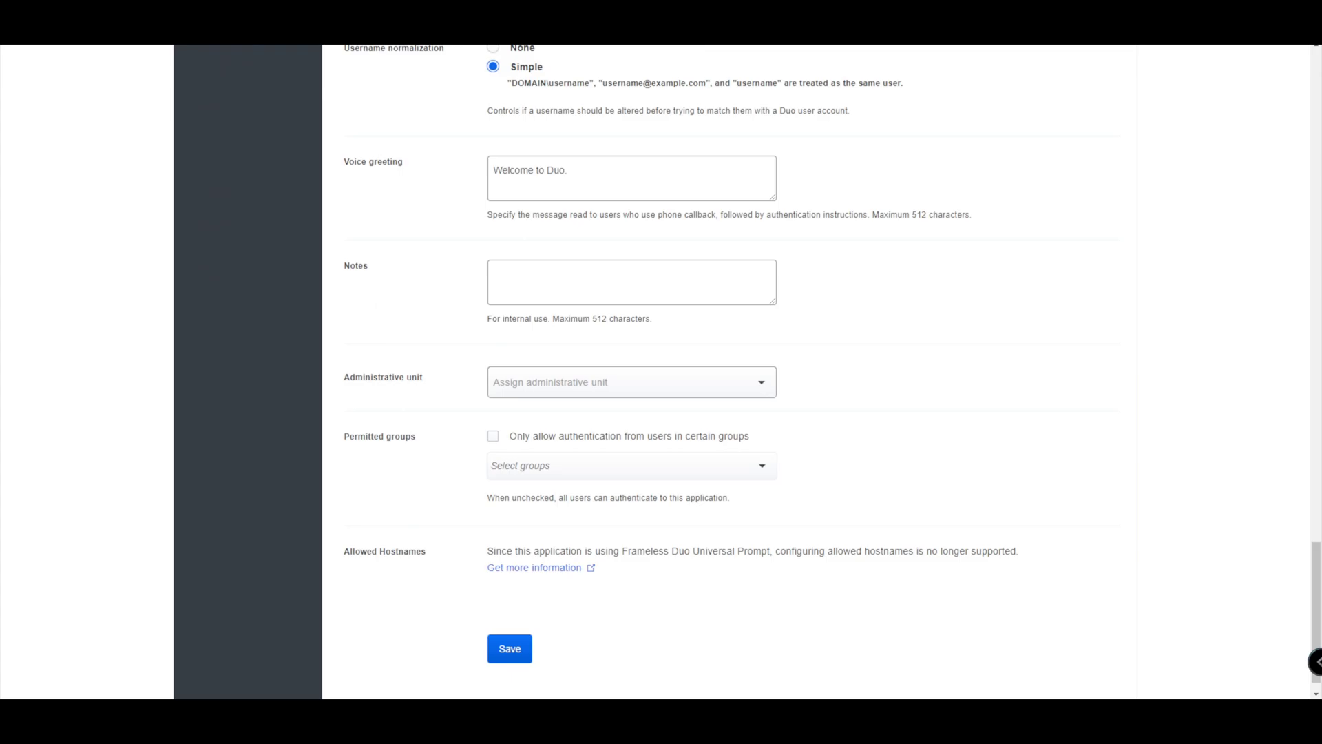
scroll(730, 372, down, 1)
click(509, 621)
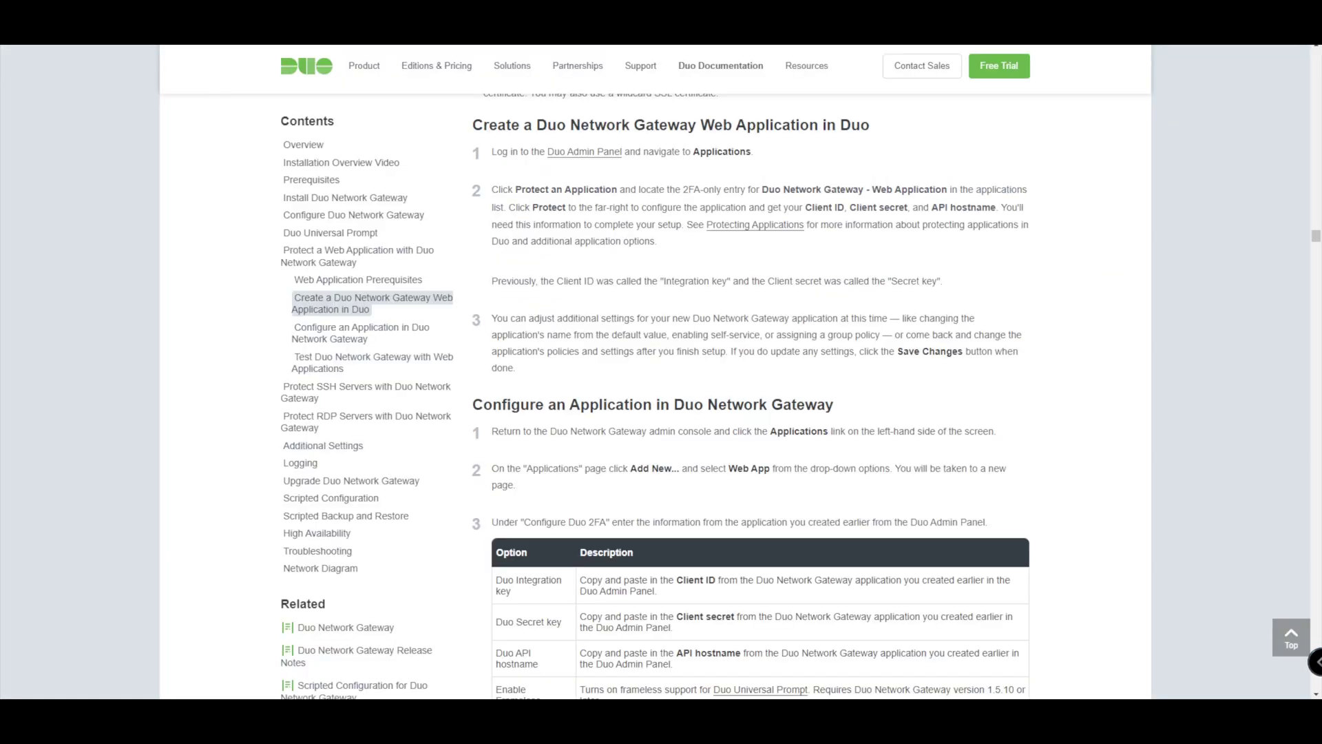
scroll(751, 396, down, 3)
scroll(751, 397, up, 3)
scroll(751, 396, up, 1)
scroll(751, 396, down, 4)
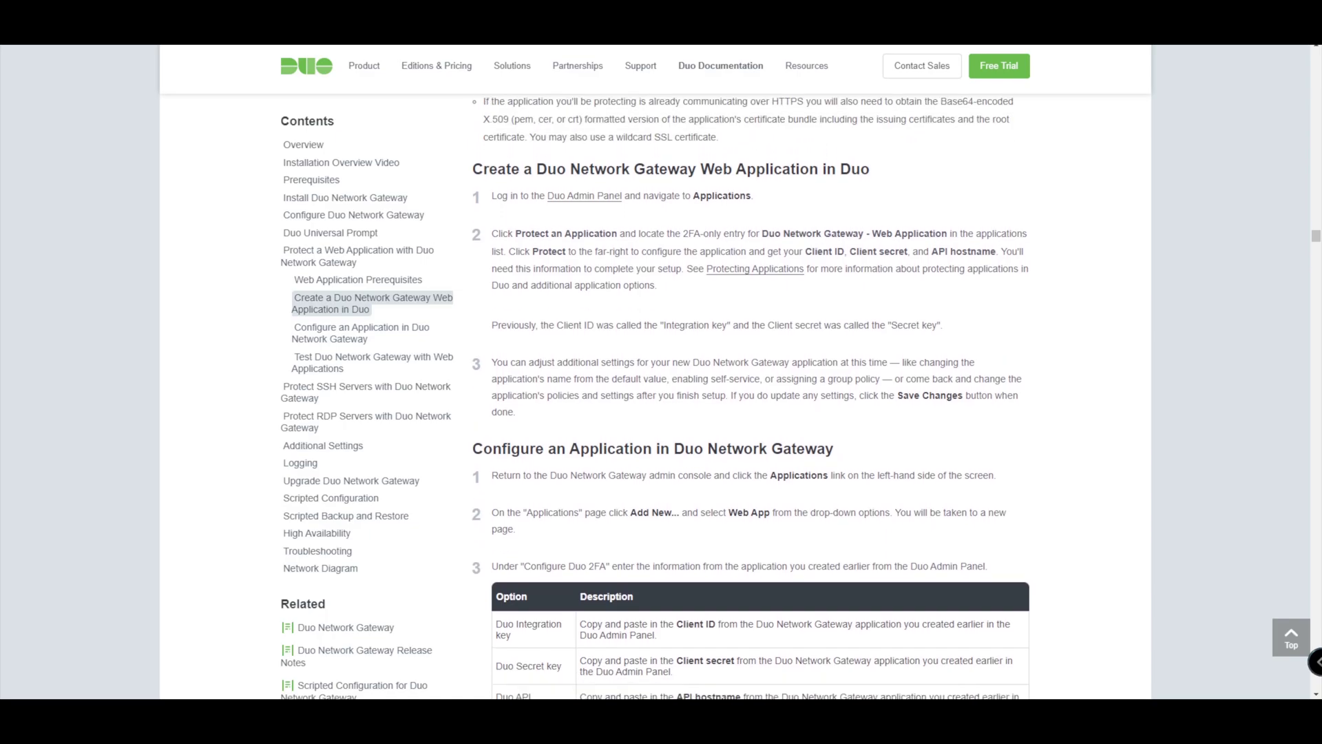
scroll(750, 396, down, 1)
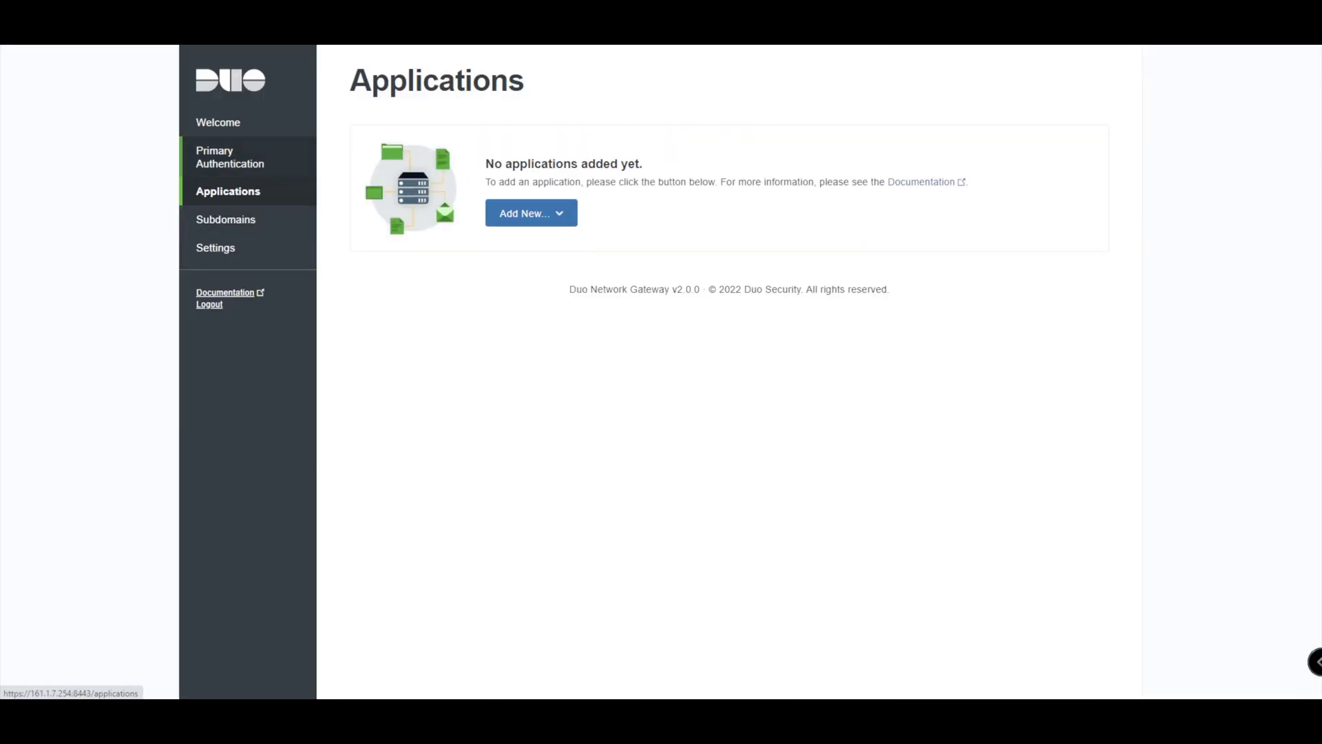
Choose Web App from the Add New… menu on the DNG Applications page
click(228, 191)
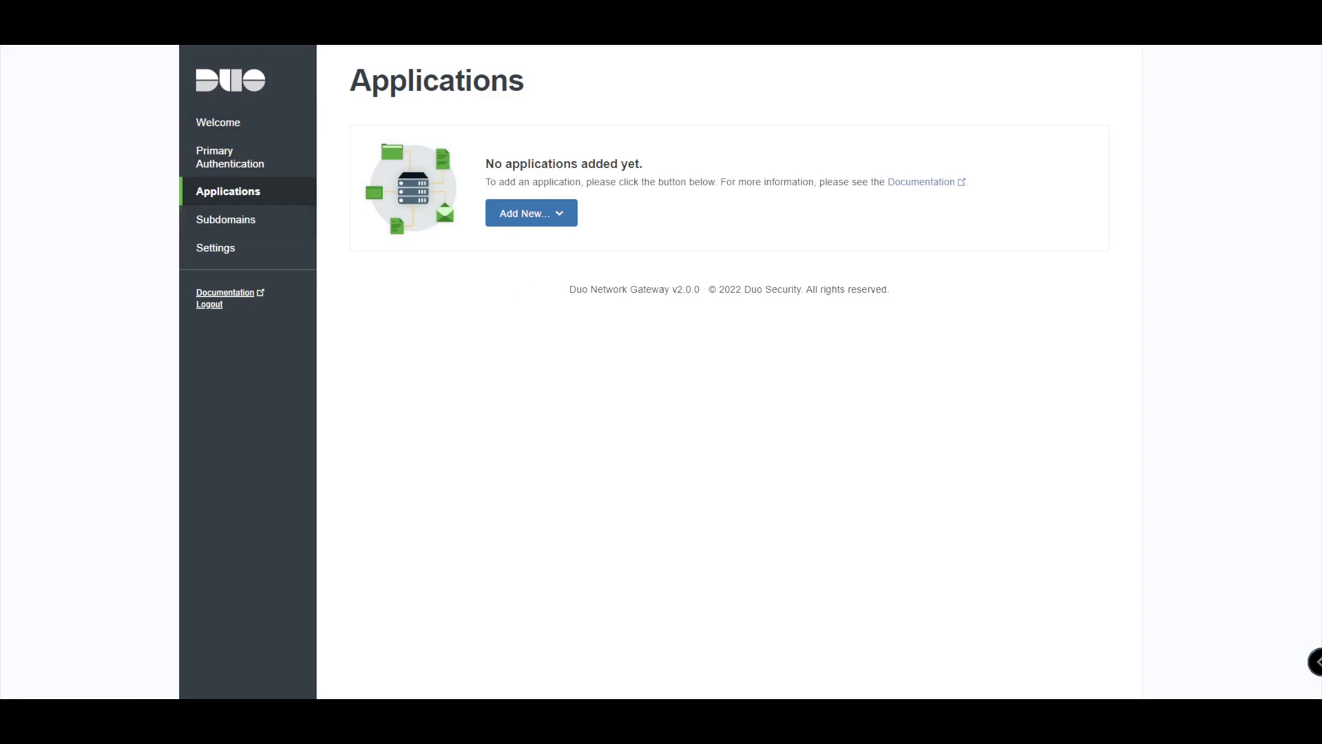
click(531, 213)
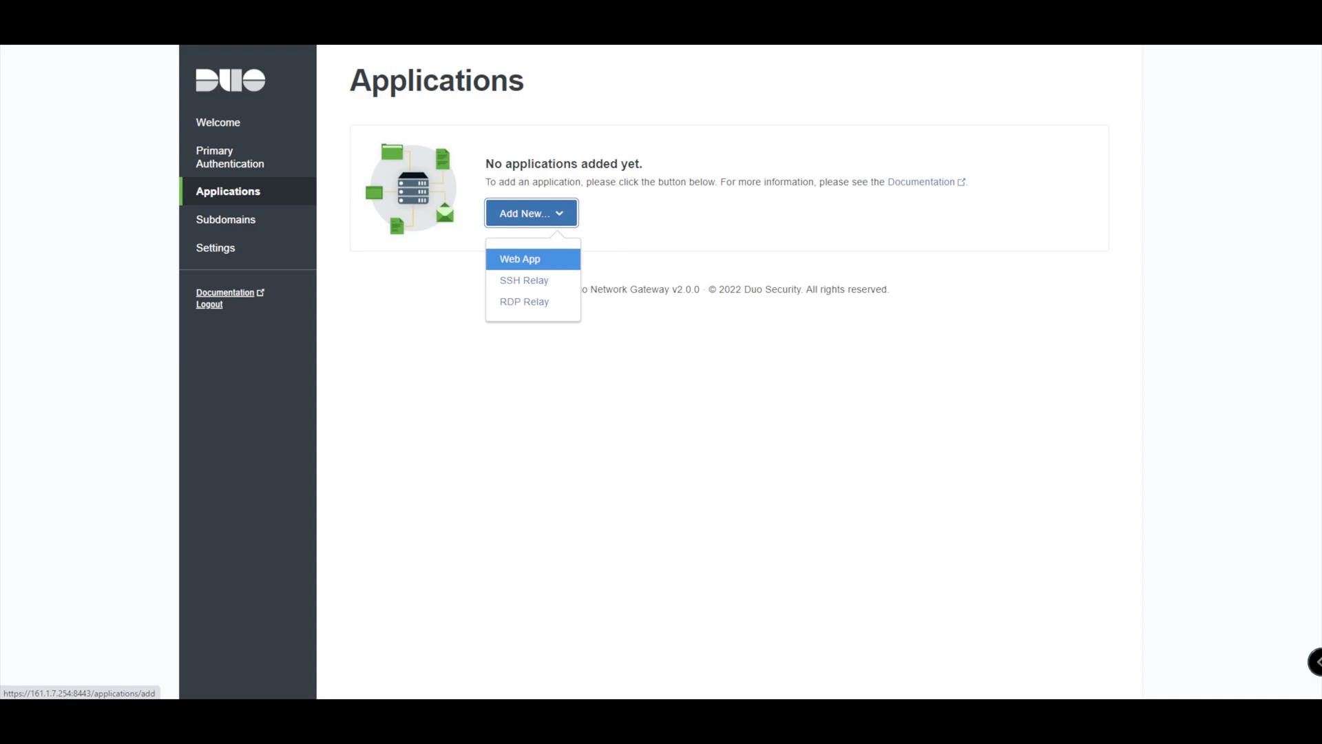
click(520, 259)
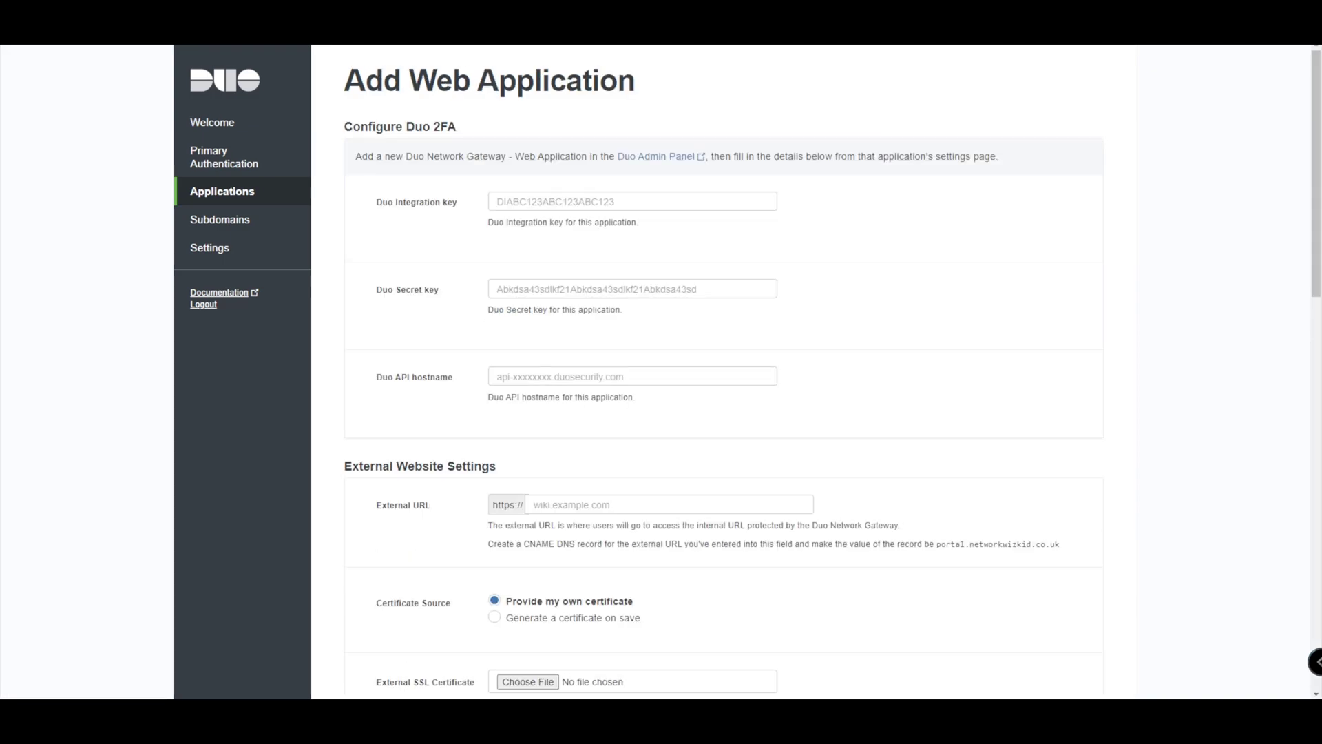
Copy the Admin Panel's Client ID, client secret and API hostname into the Duo 2FA fields
click(632, 201)
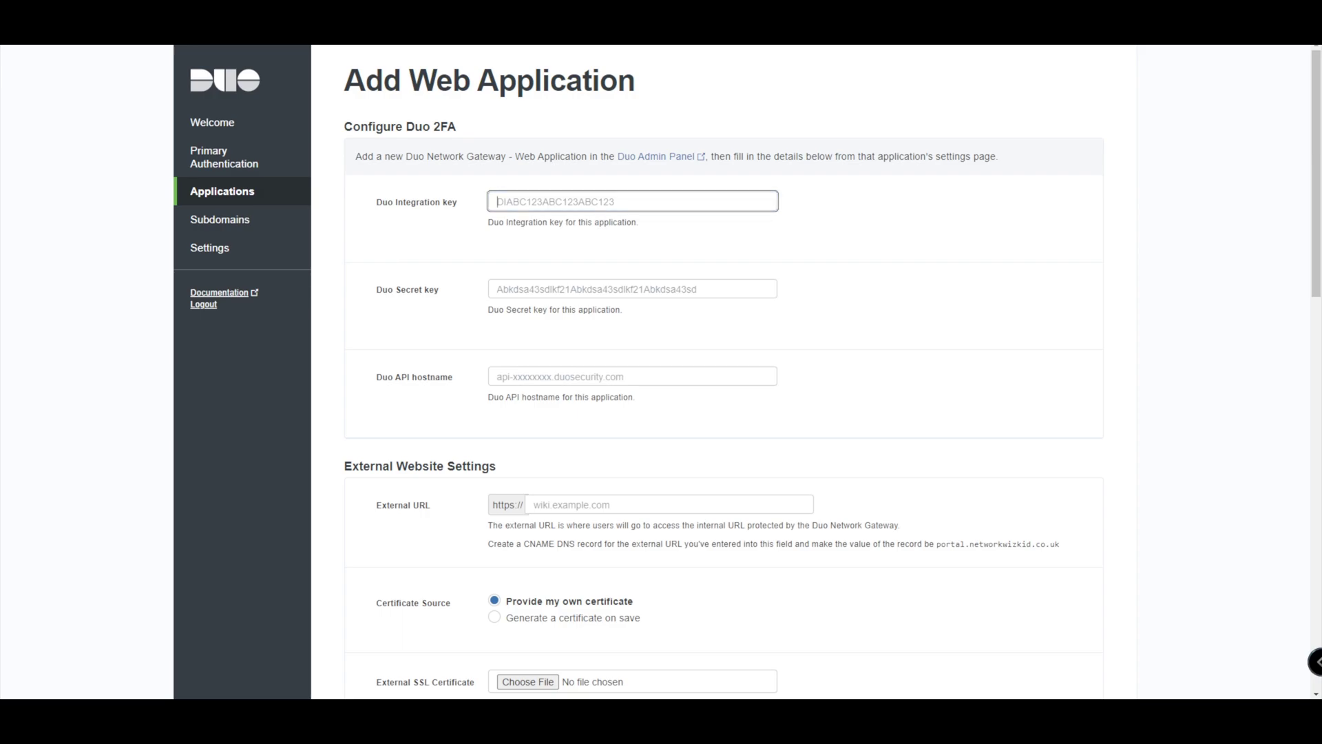
scroll(748, 368, down, 2)
scroll(748, 369, up, 2)
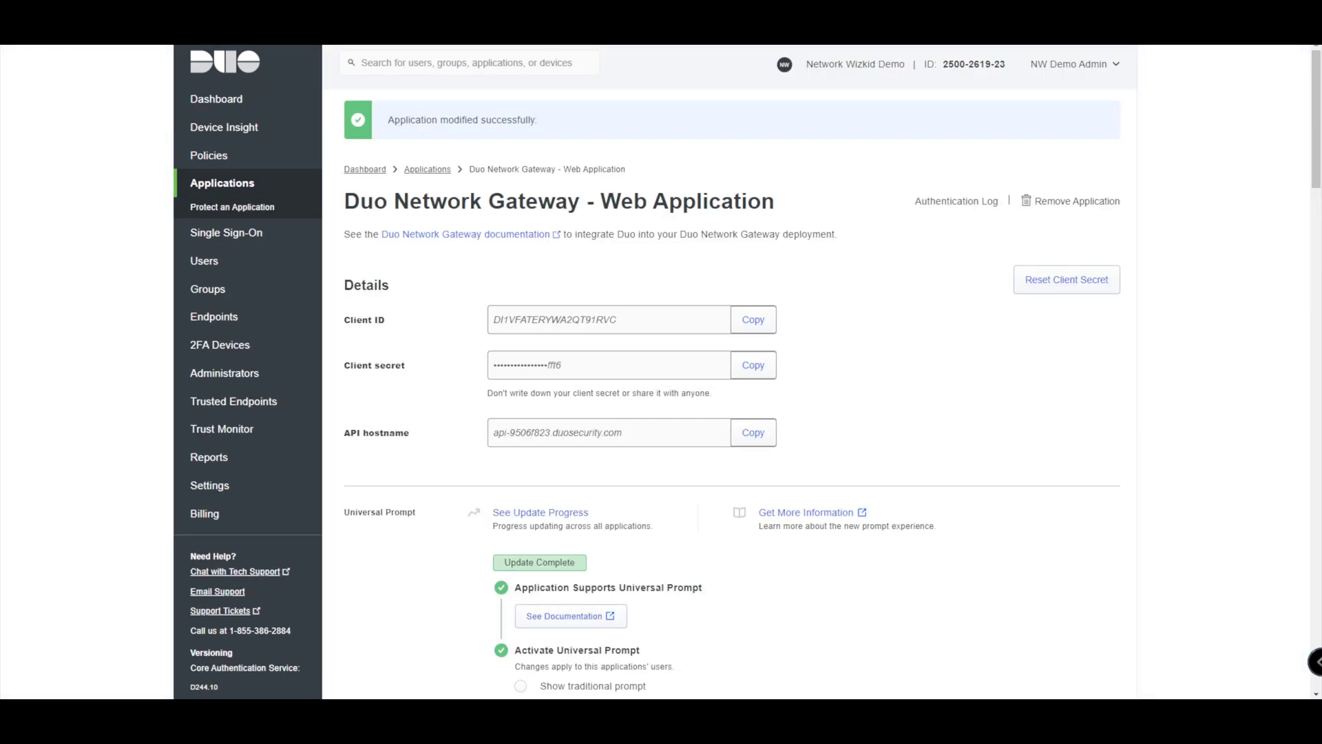
click(754, 319)
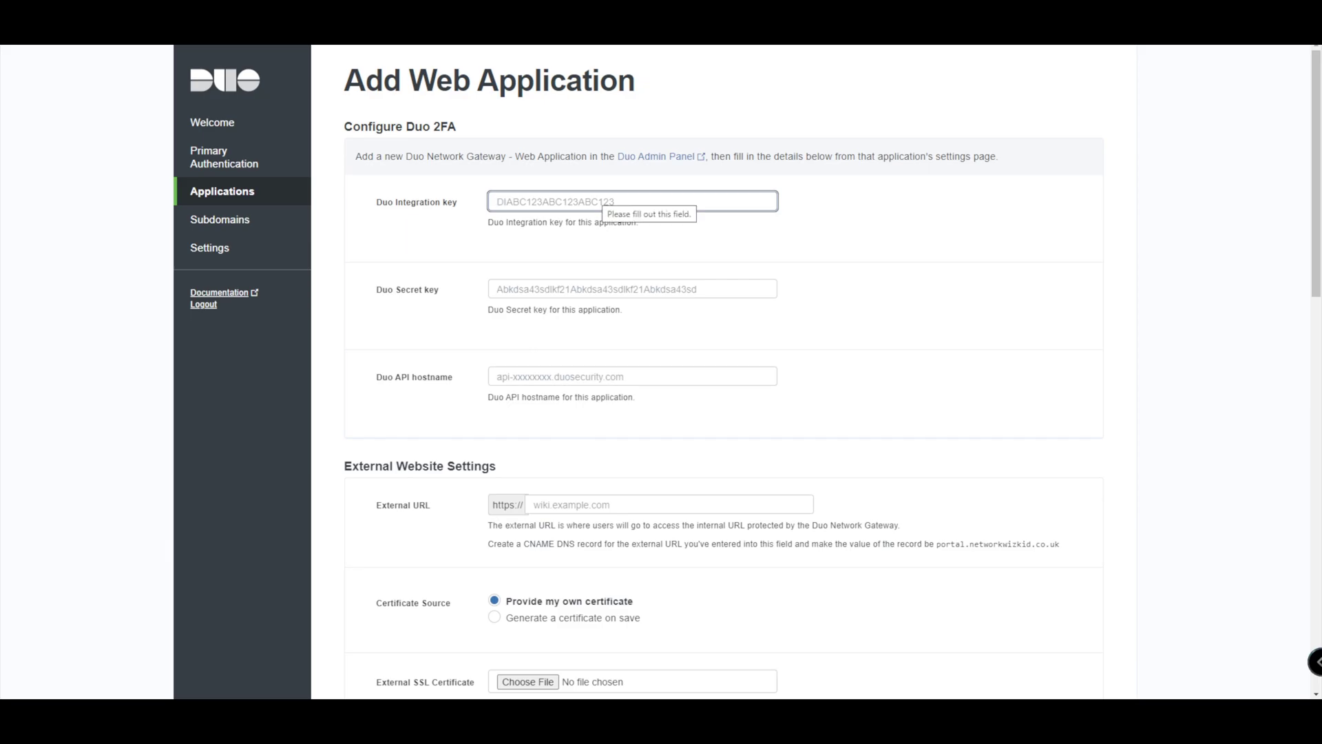
key(ctrl+v)
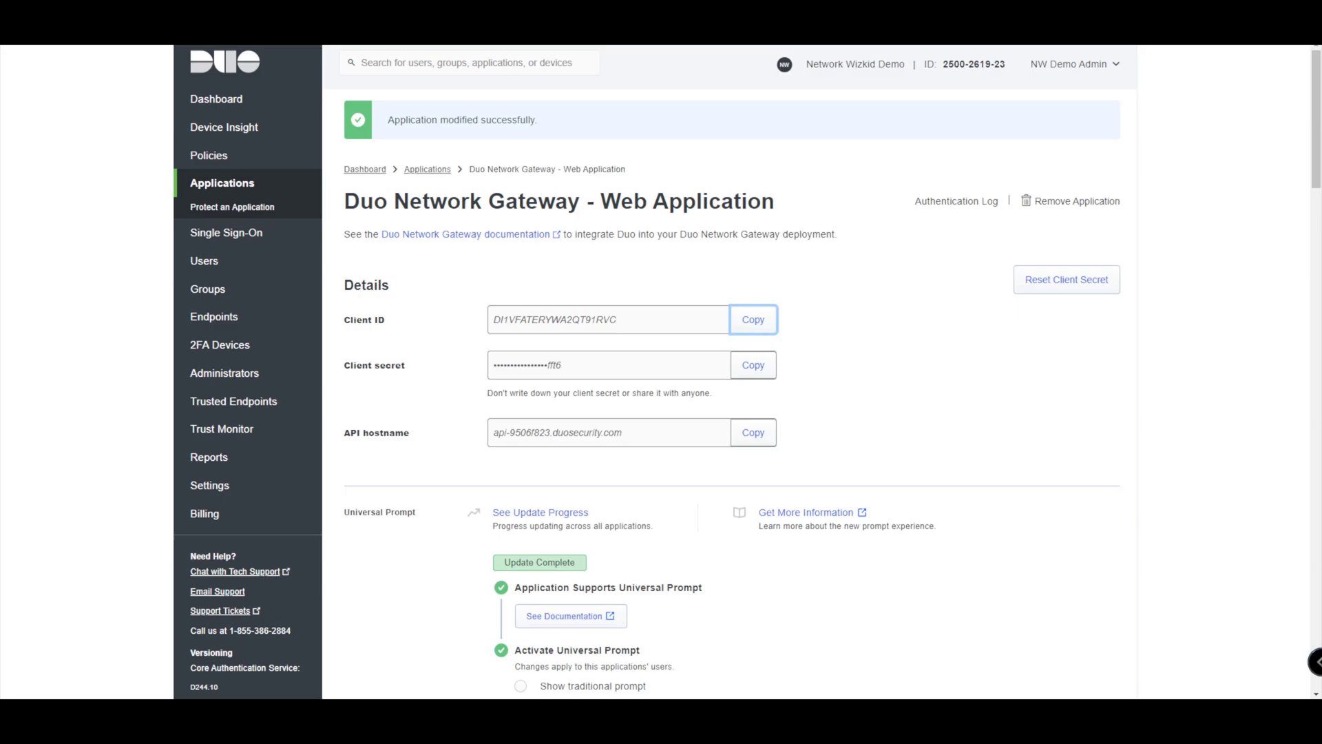
click(754, 365)
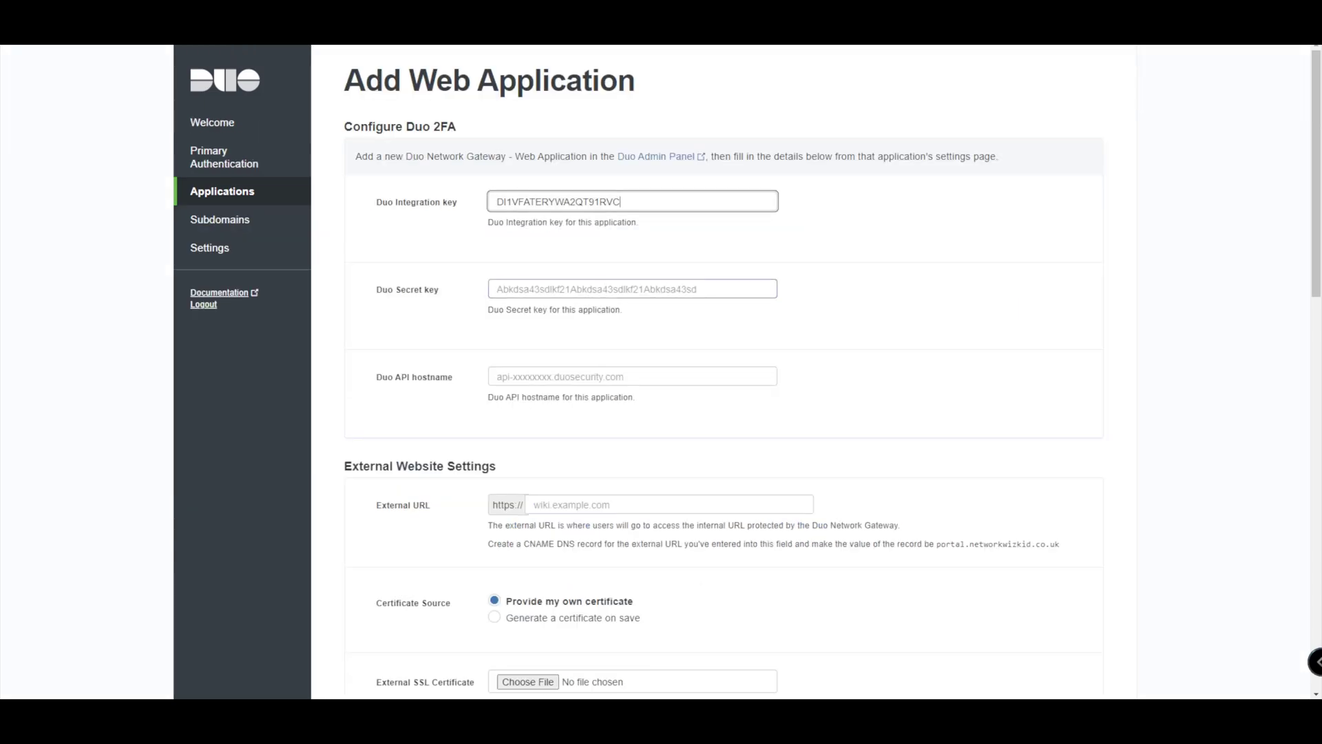
click(633, 289)
key(ctrl+v)
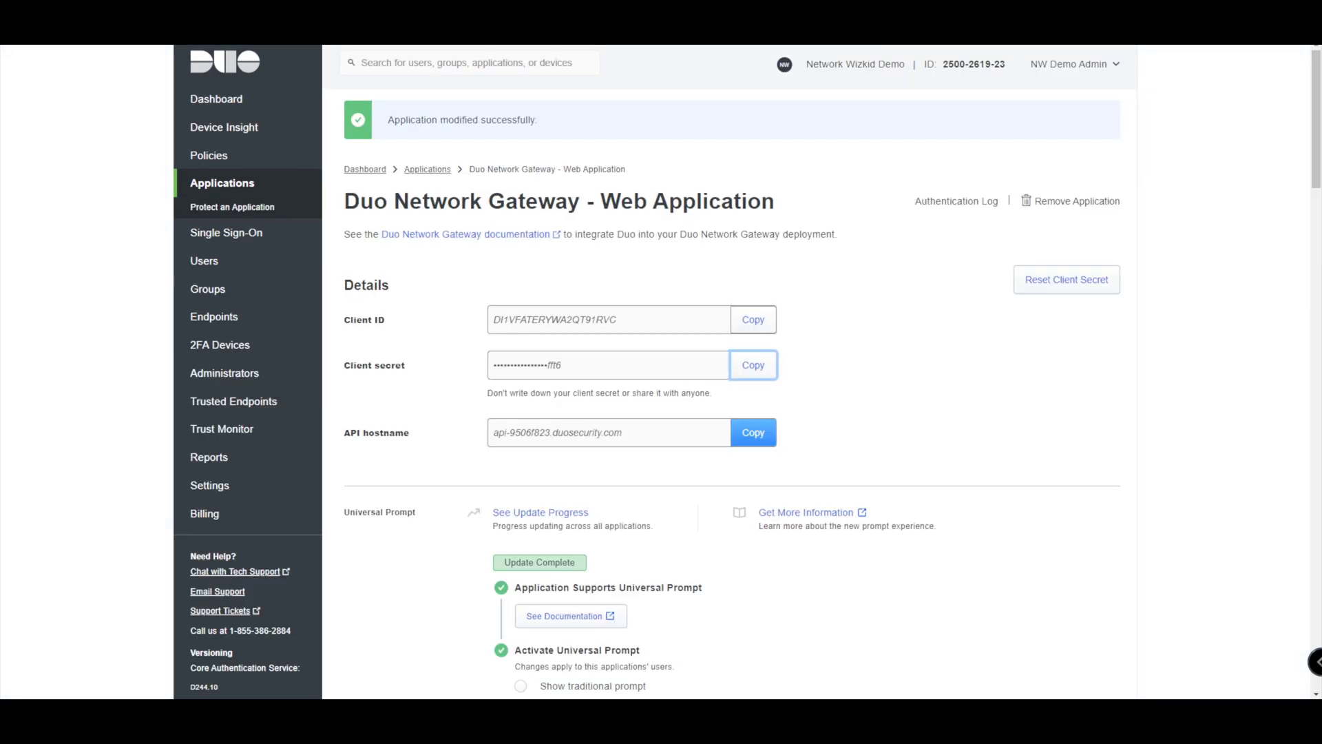
click(752, 432)
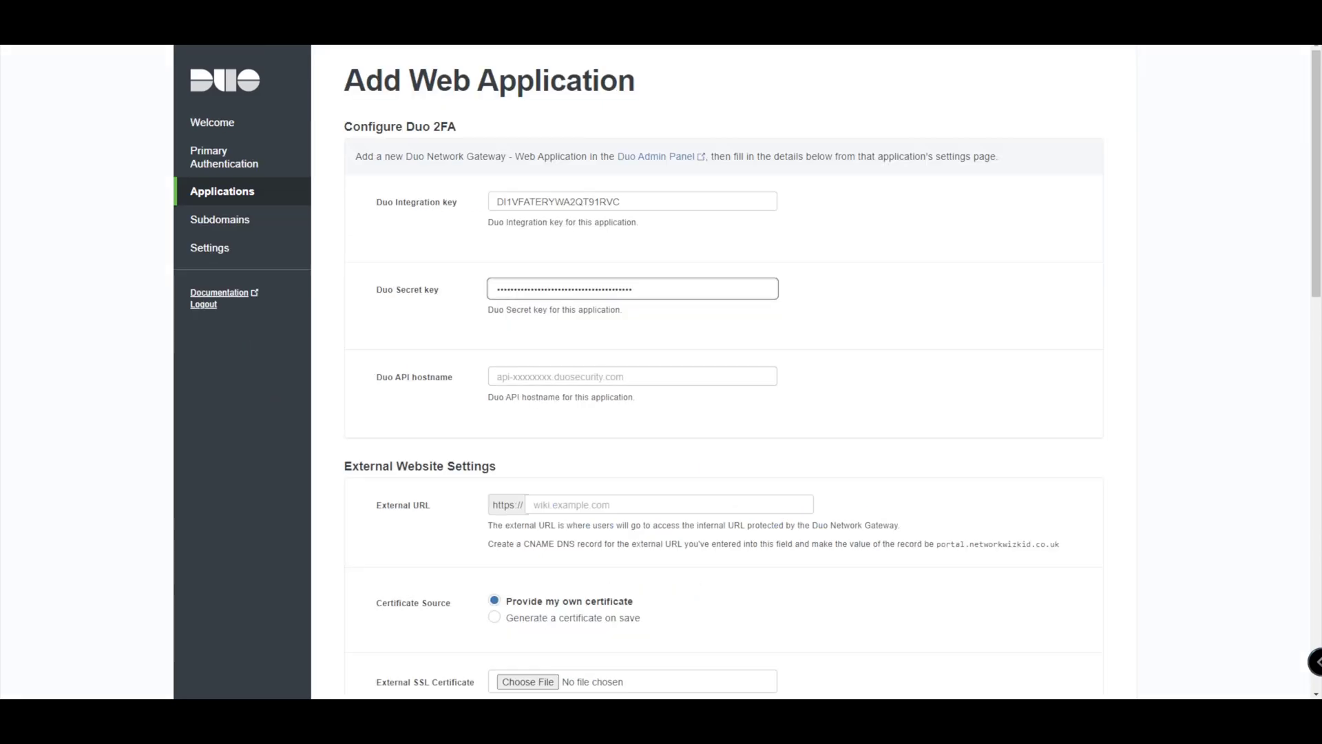
click(632, 376)
key(ctrl+v)
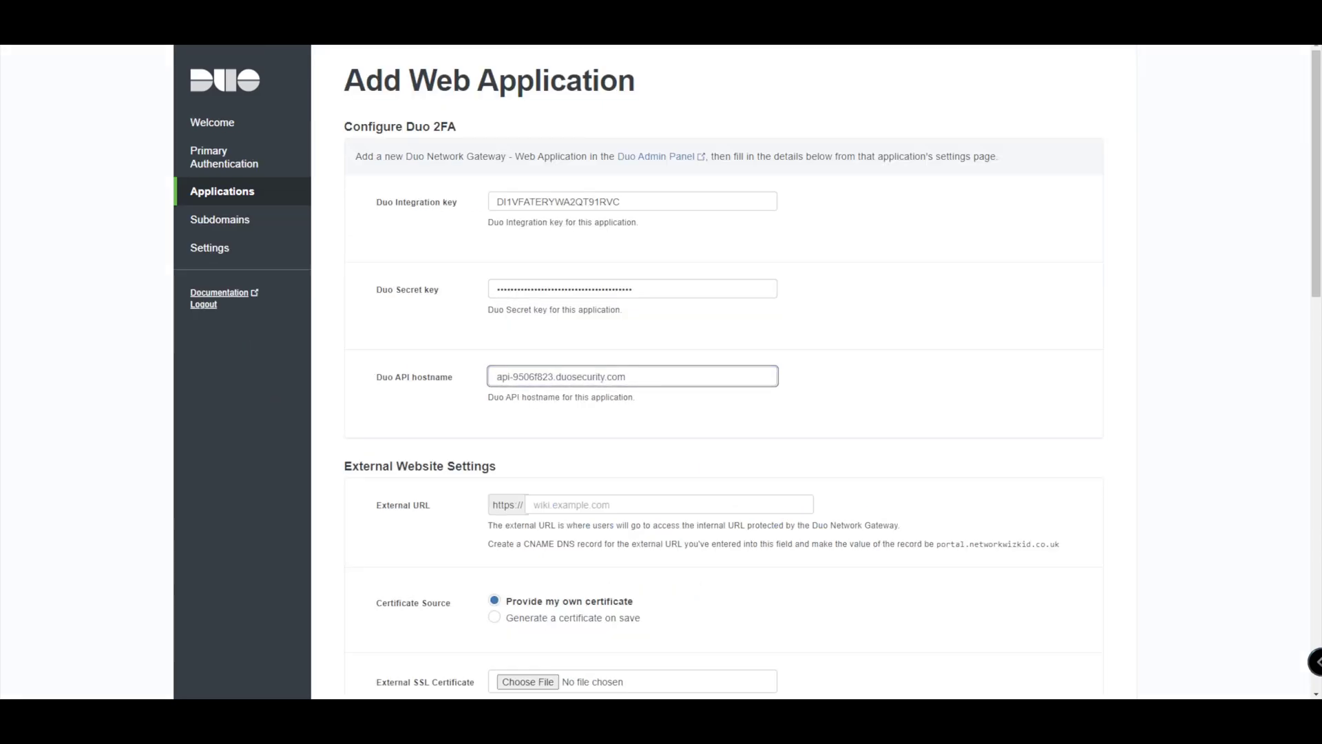
scroll(741, 372, down, 5)
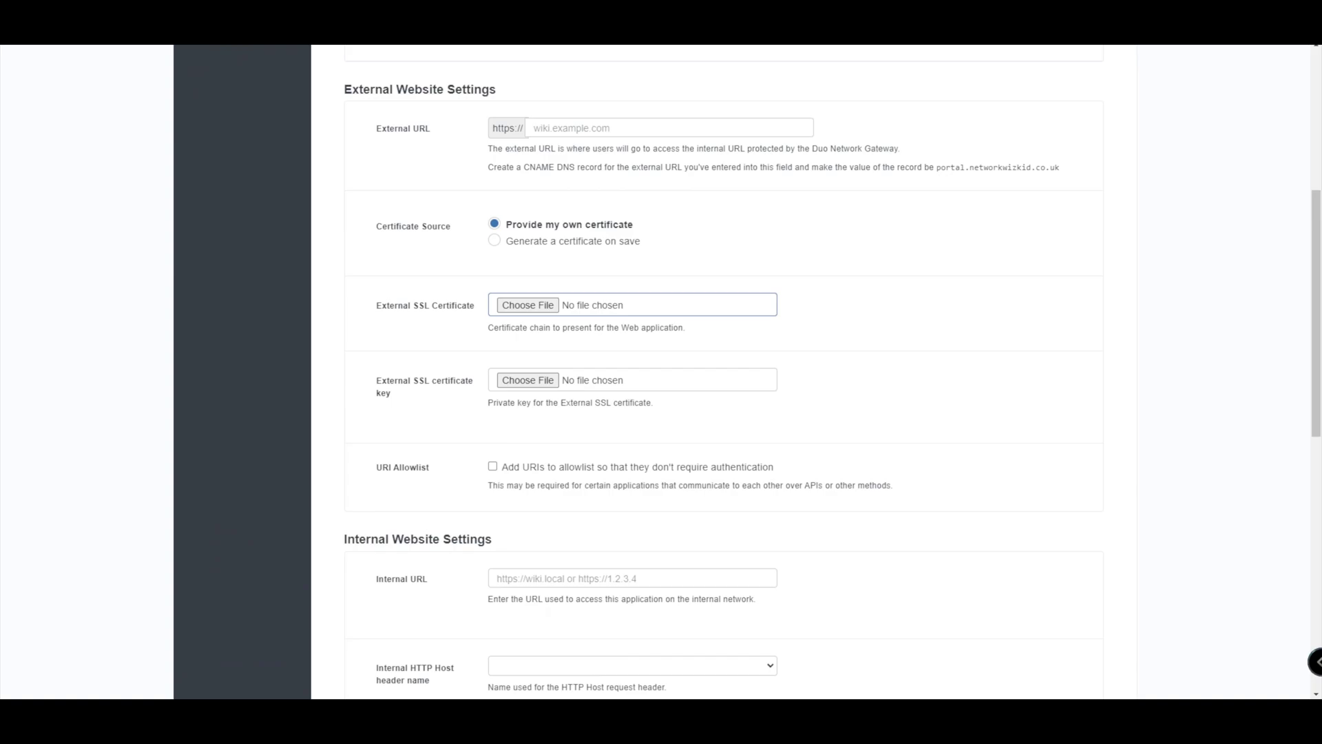
Submit the form with External URL blank, triggering 'Field must not be blank'
scroll(741, 372, up, 1)
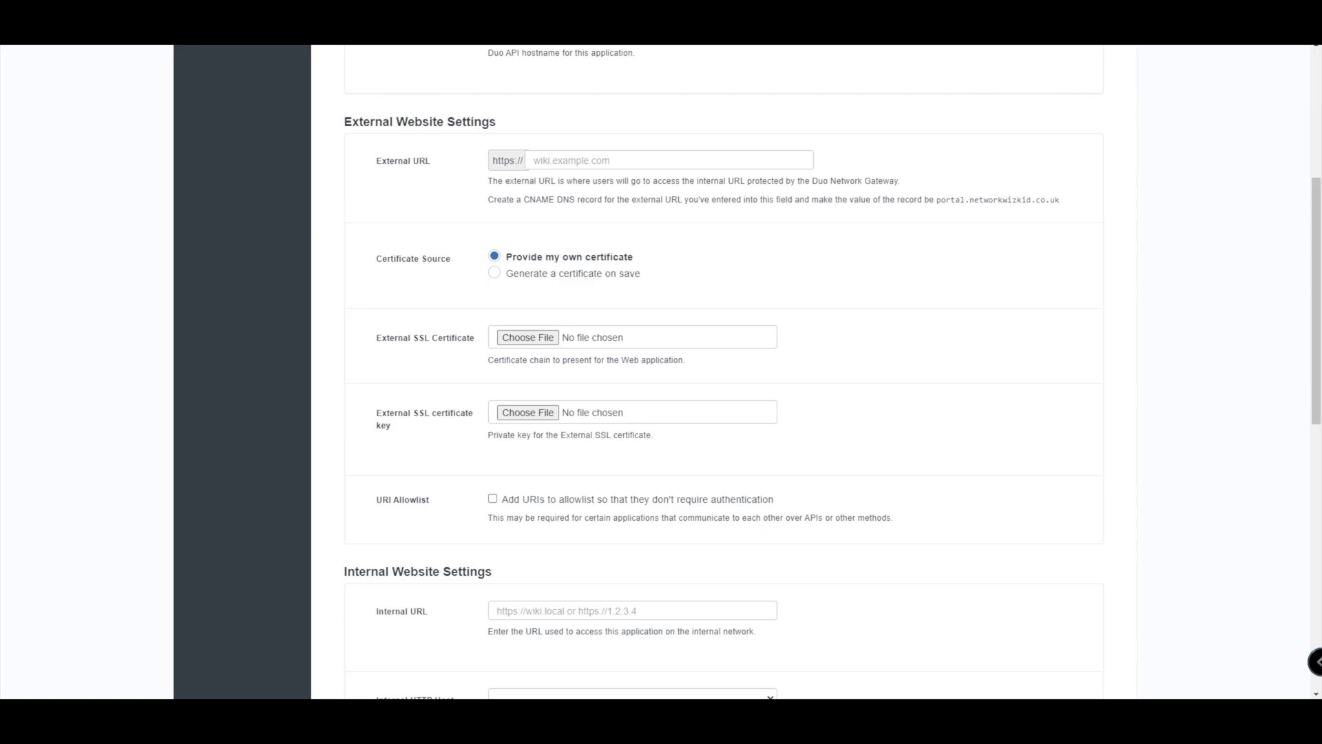
scroll(757, 372, down, 1)
scroll(757, 372, up, 2)
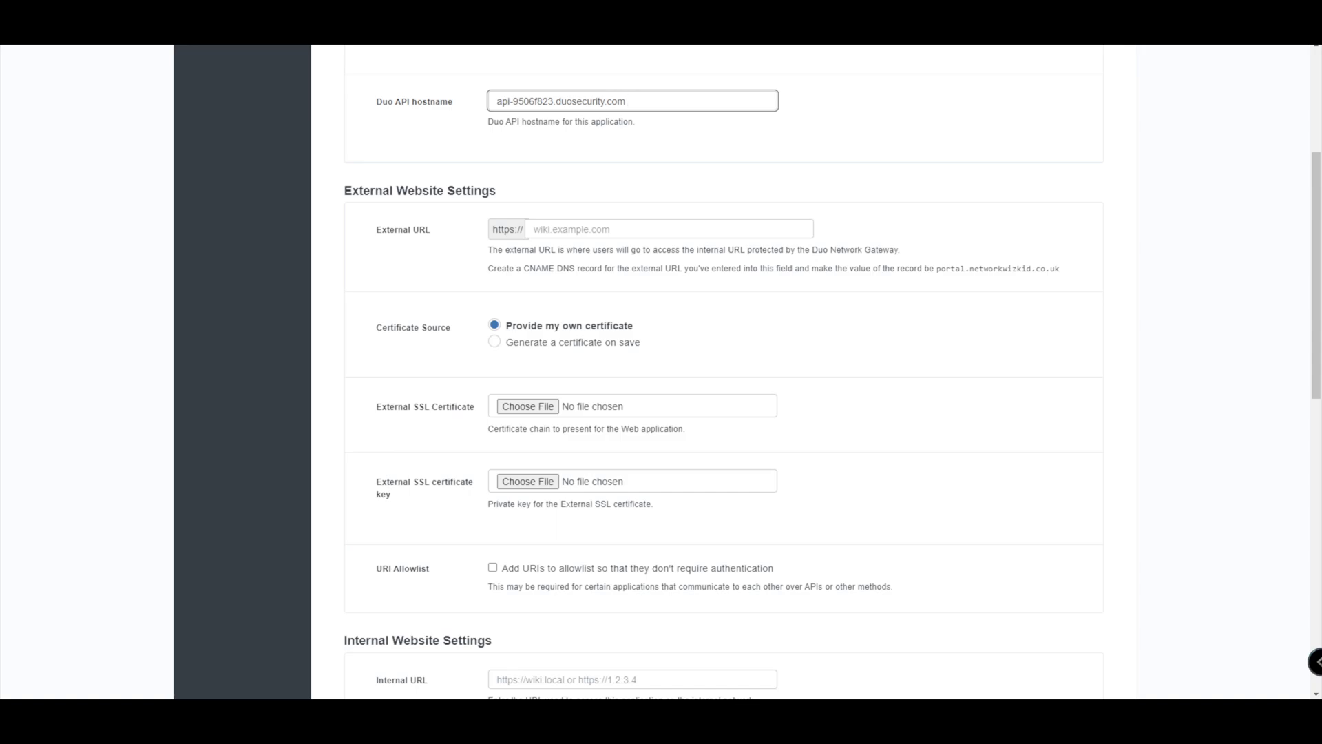
click(668, 229)
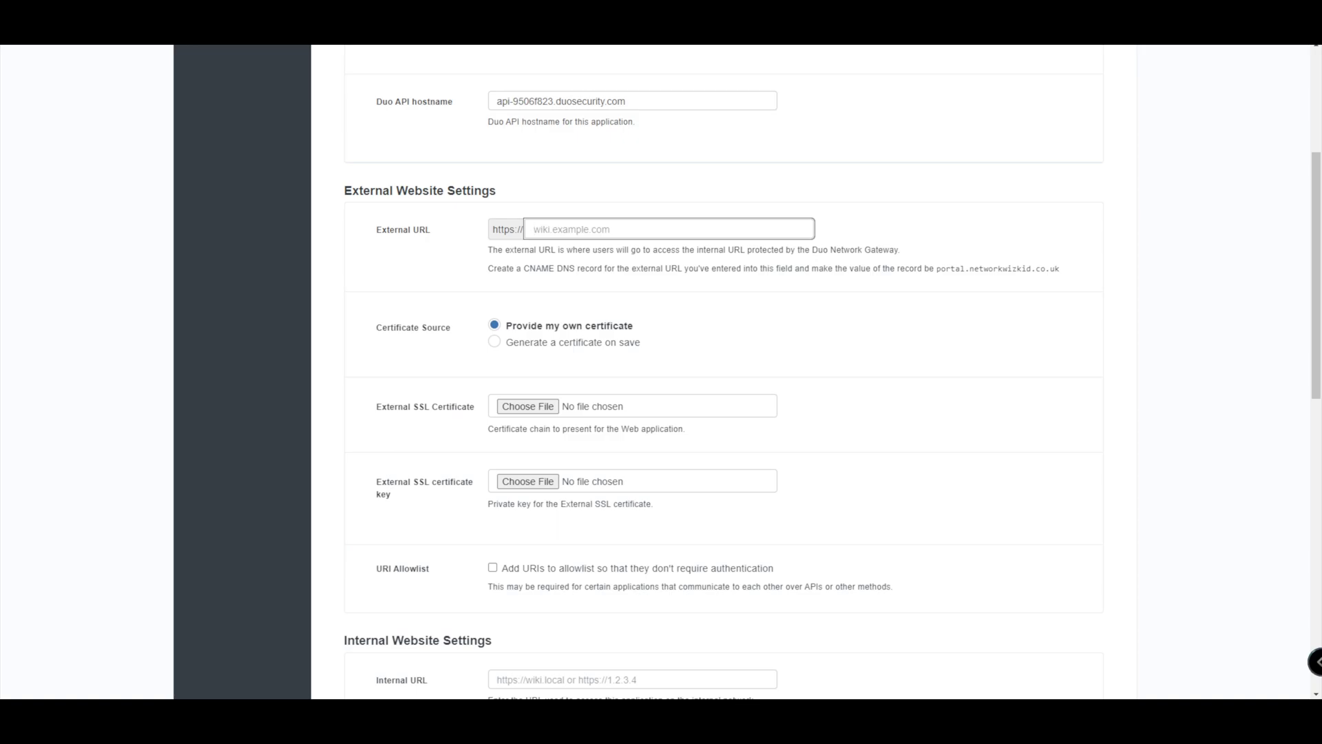
key(Return)
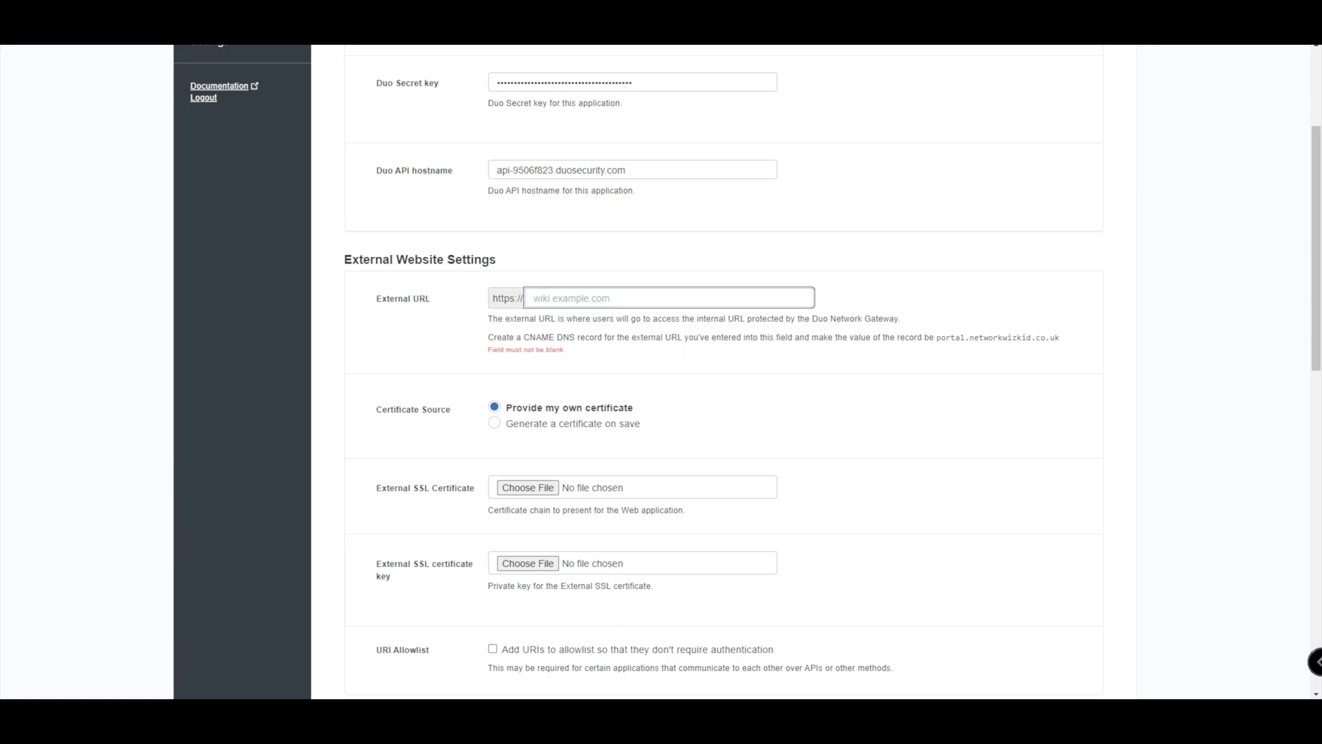
Set External URL to fmc.networkwizkid.co.uk and choose 'Generate a certificate on save'
text(fmc.)
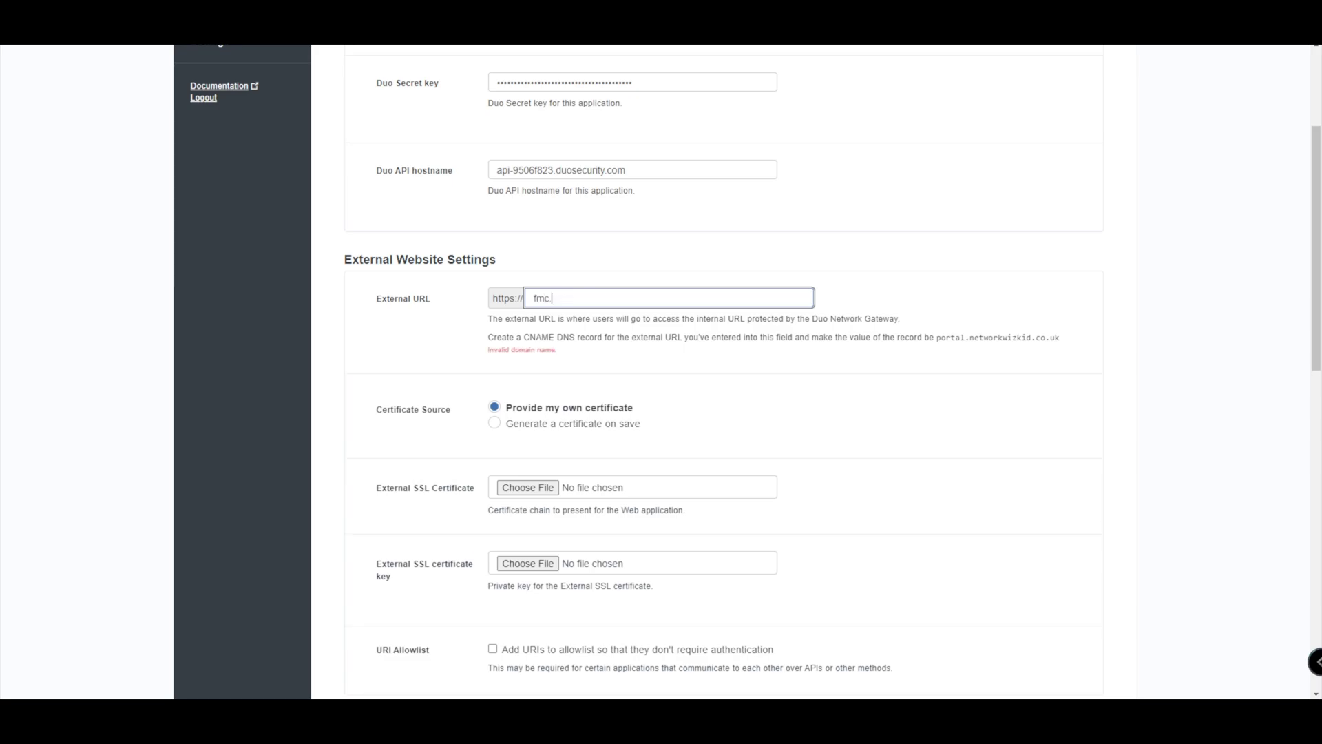
text(networkwizk)
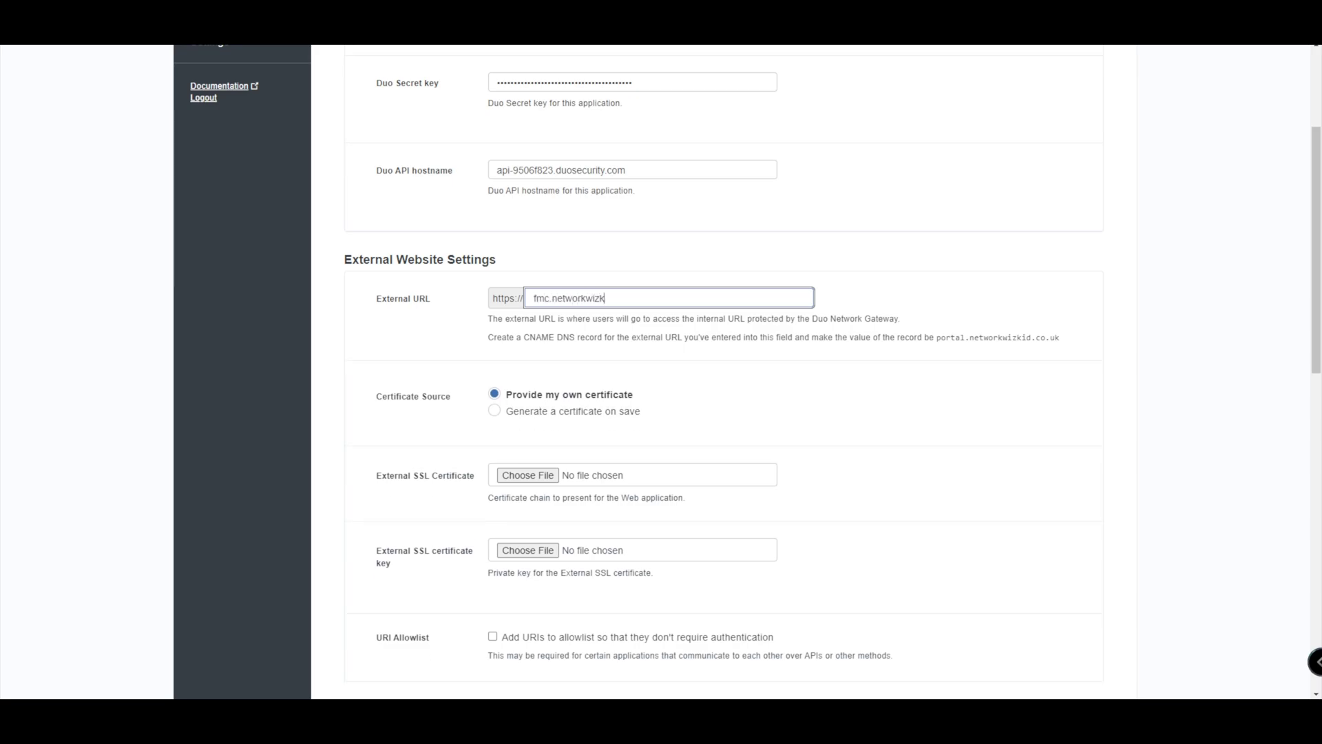
text(id.co.uk)
scroll(723, 372, down, 1)
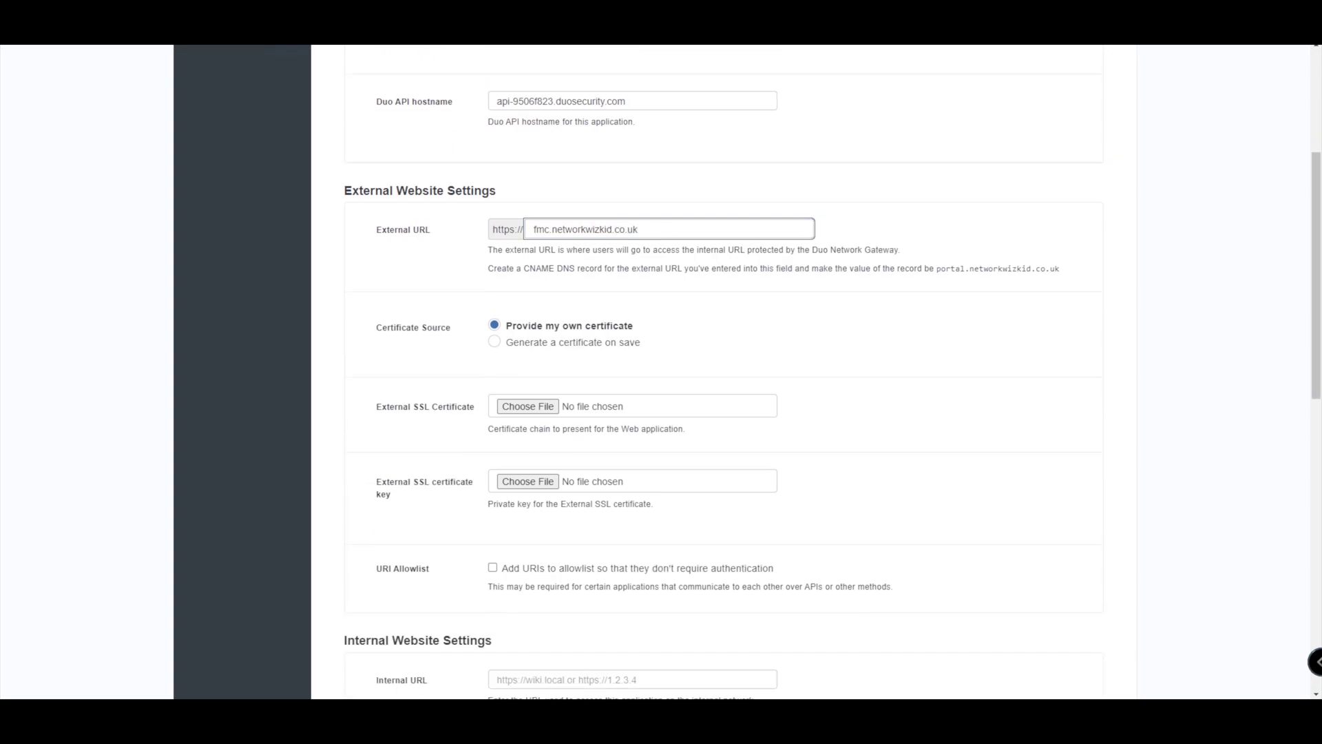
click(495, 342)
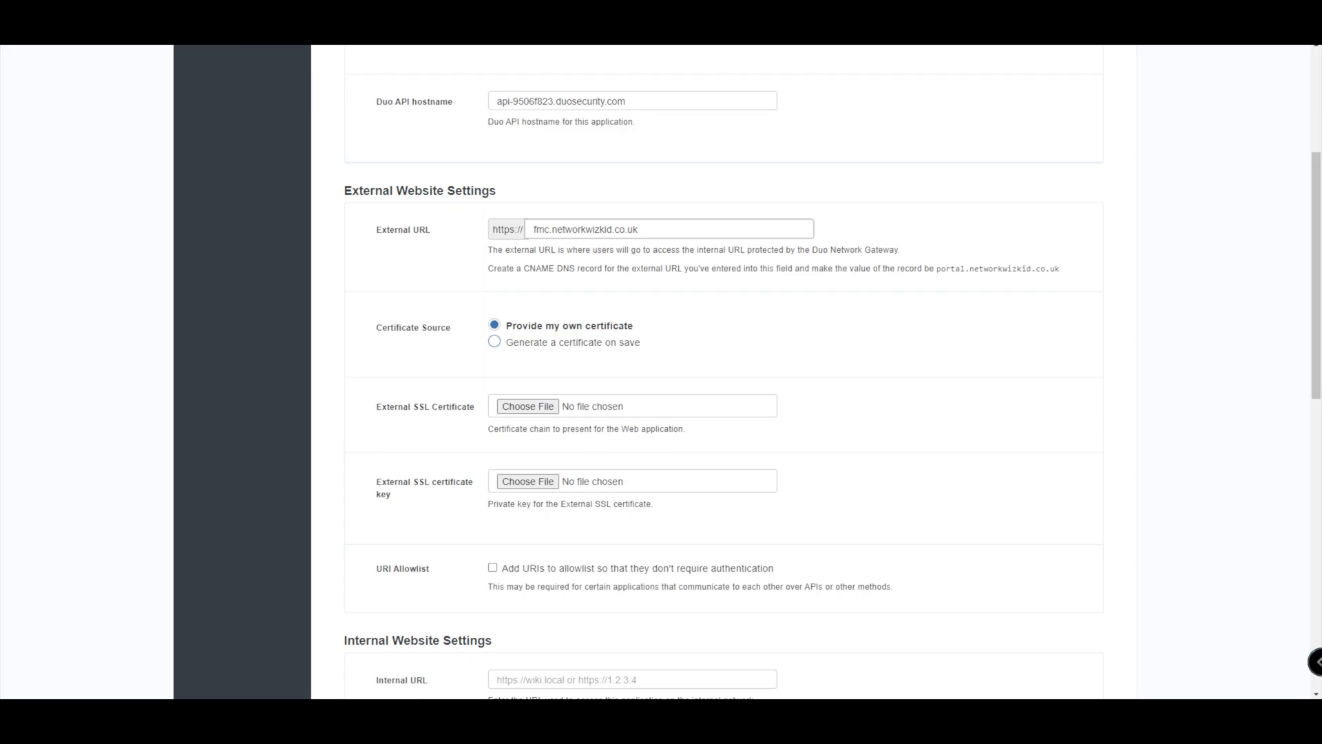
scroll(723, 372, down, 5)
scroll(723, 372, up, 3)
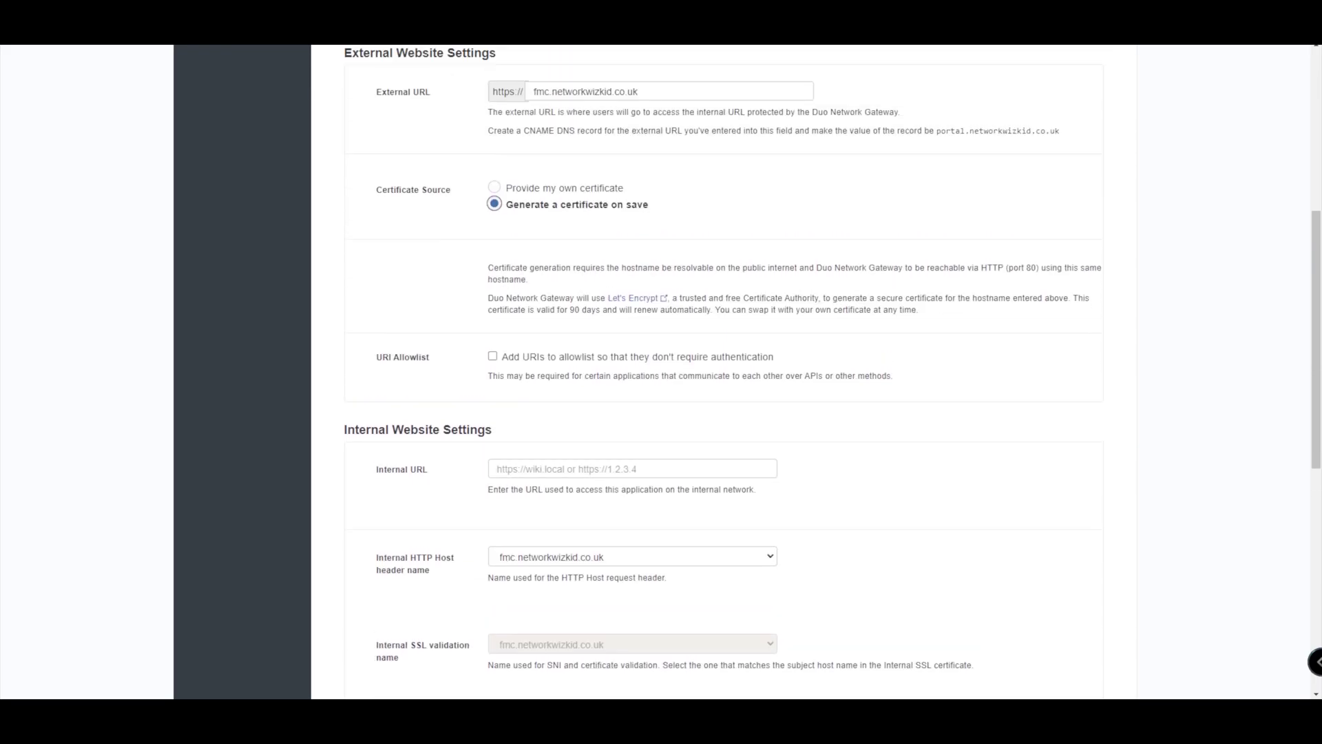
scroll(723, 372, down, 2)
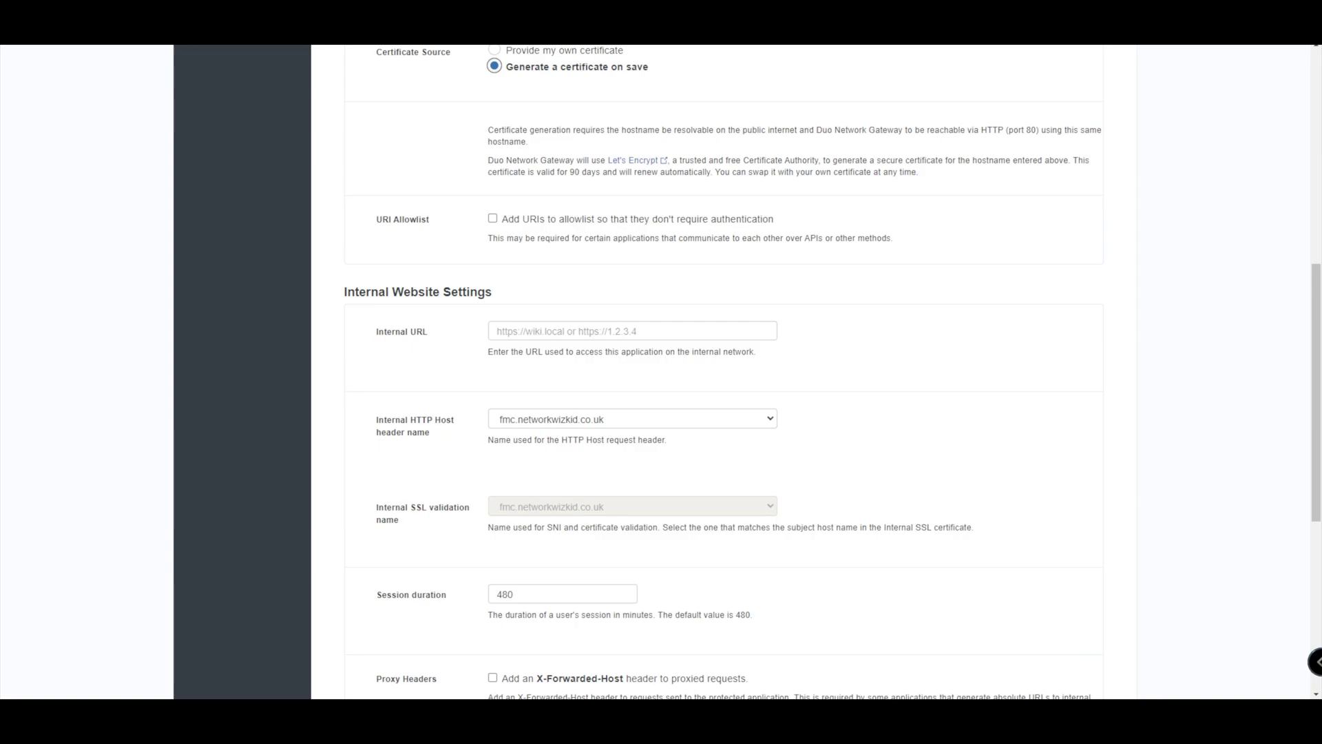
scroll(724, 372, down, 3)
click(633, 124)
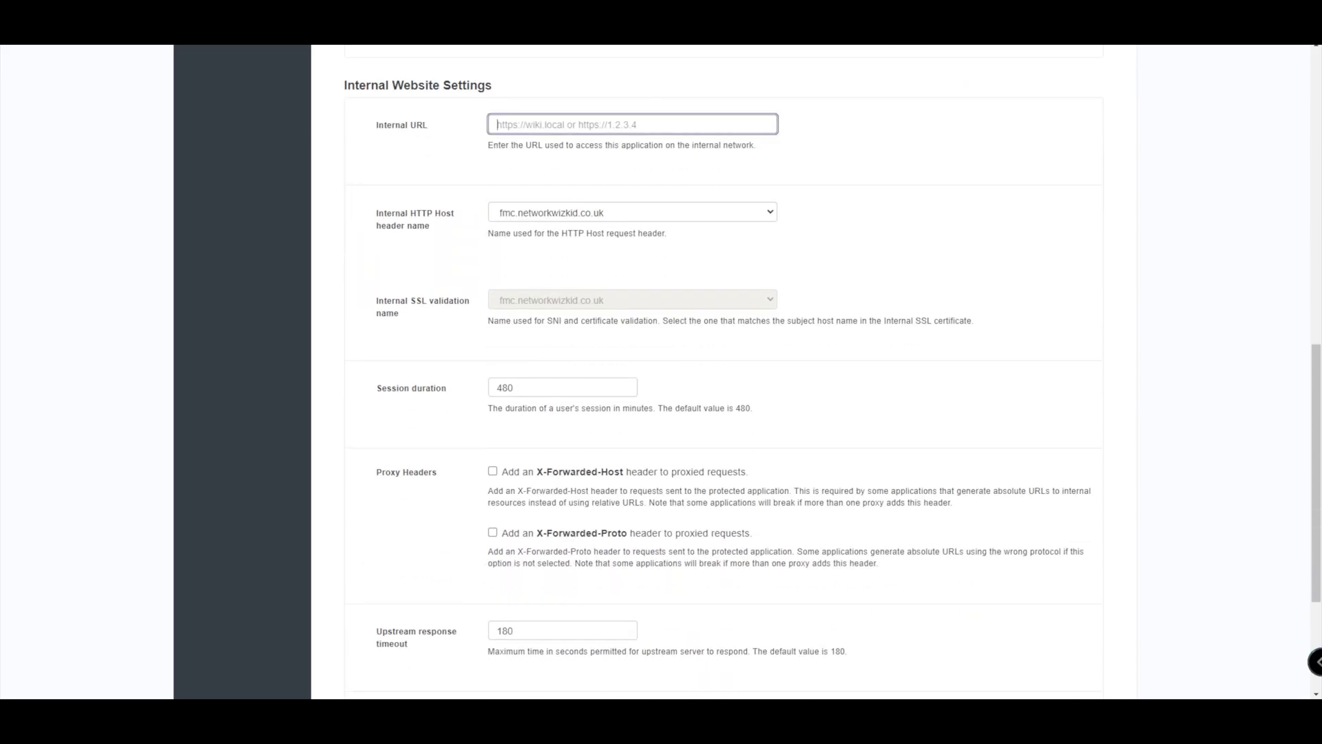
scroll(632, 124, up, 1)
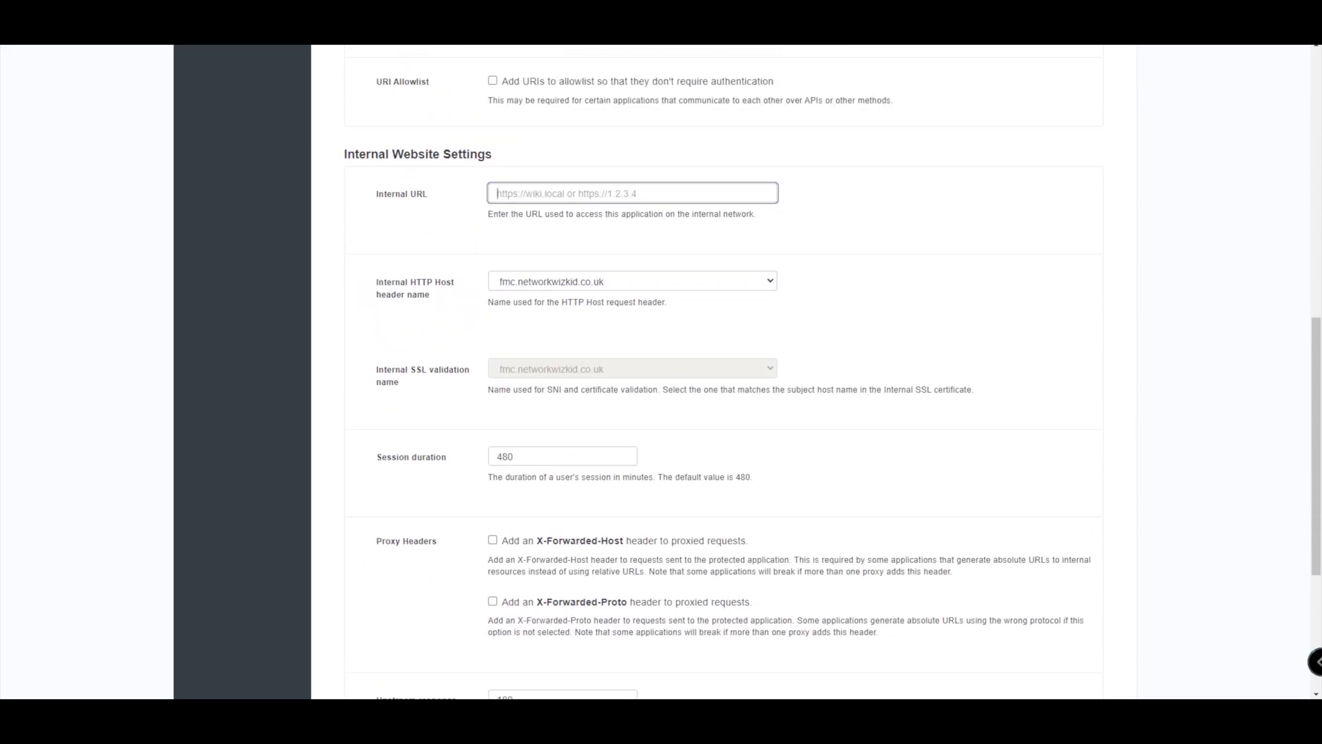
text(https)
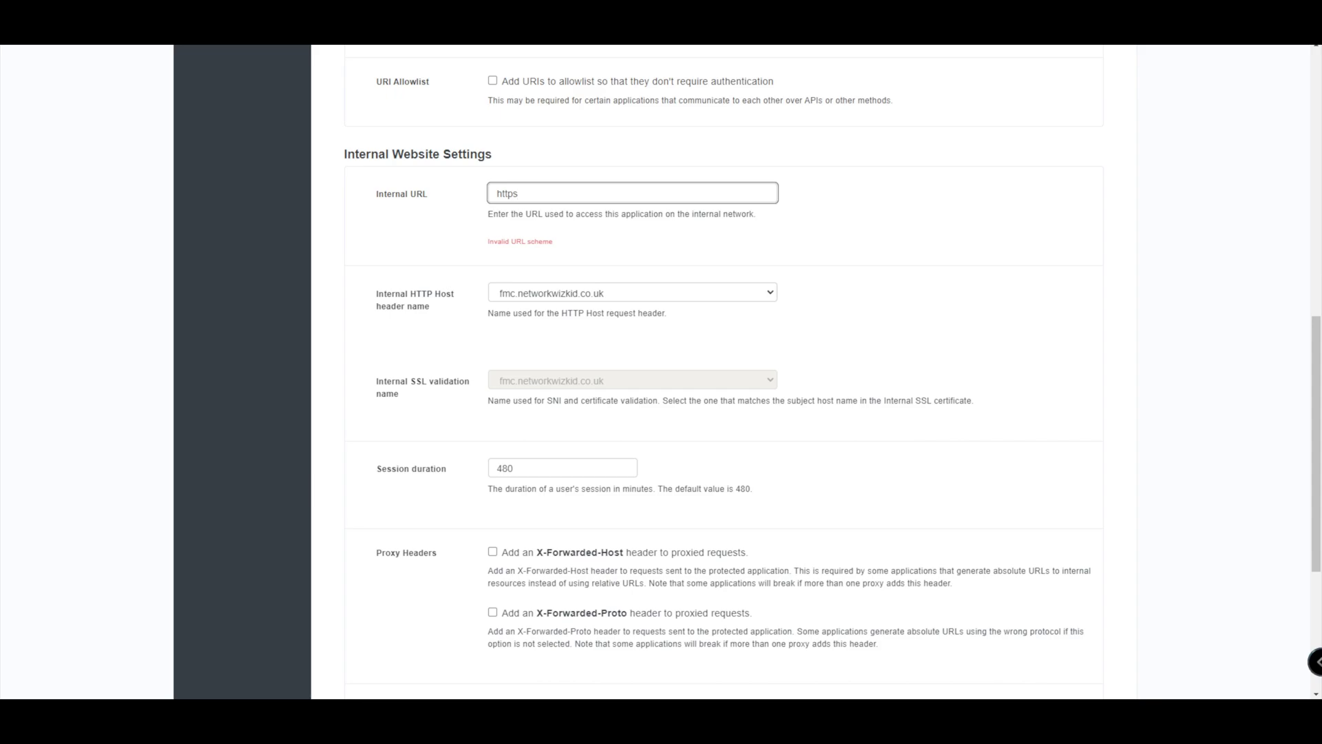
text(://fm)
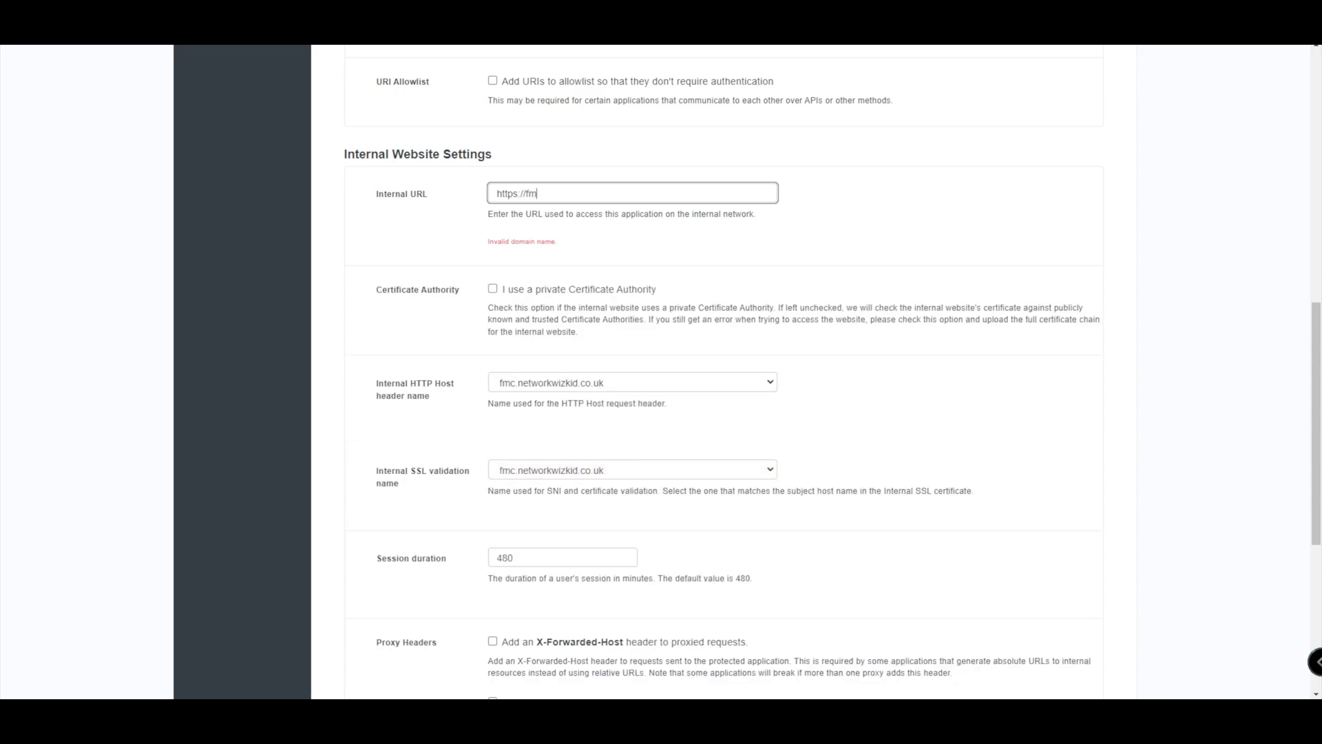
text(clab.networ)
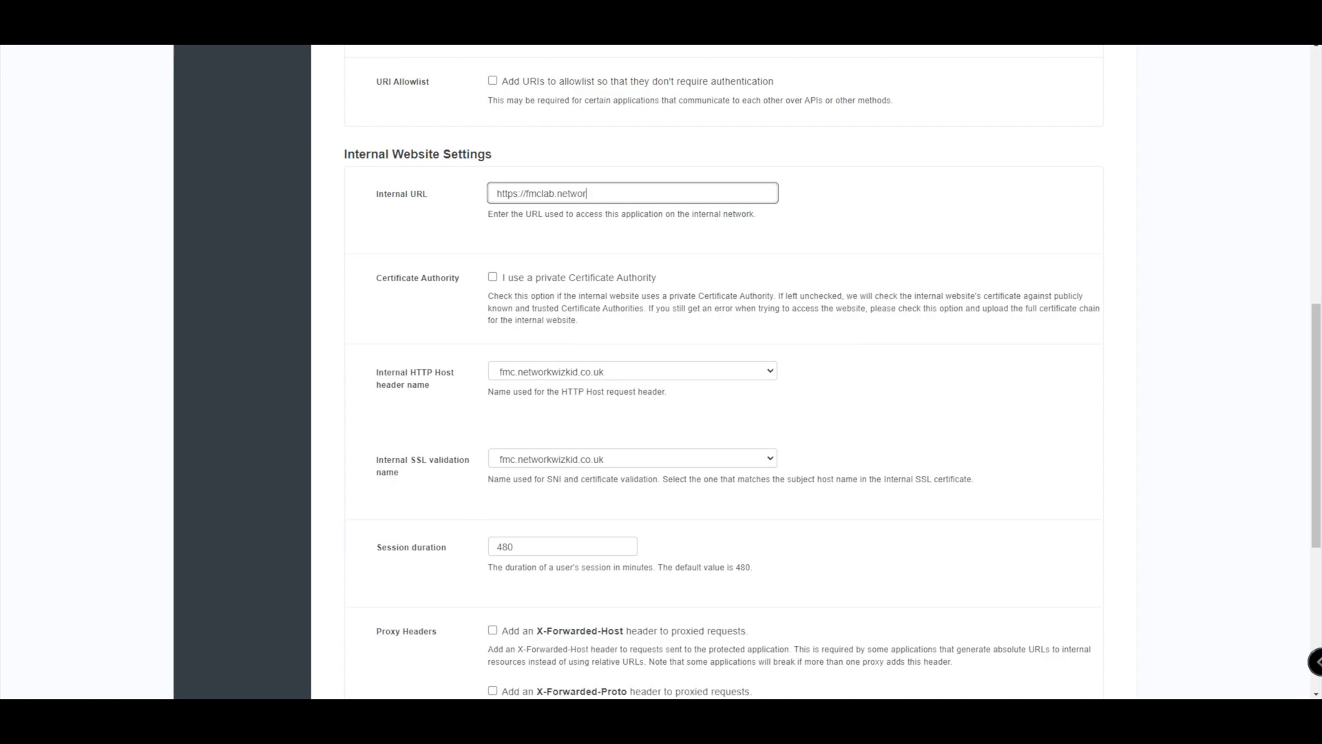
text(kwizkid.com)
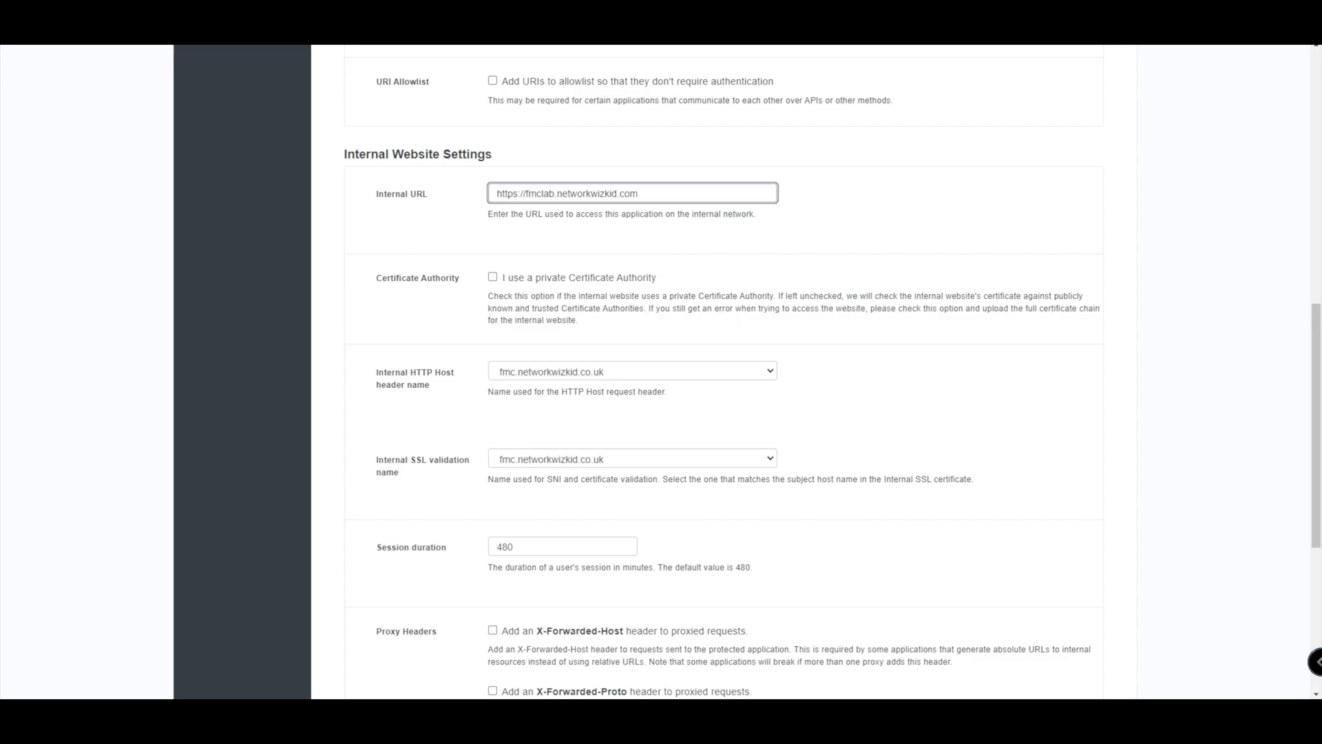
key(shift+End)
key(Right)
key(ctrl+Left)
key(ctrl+Left)
key(ctrl+shift+Right)
key(ctrl+shift+Right)
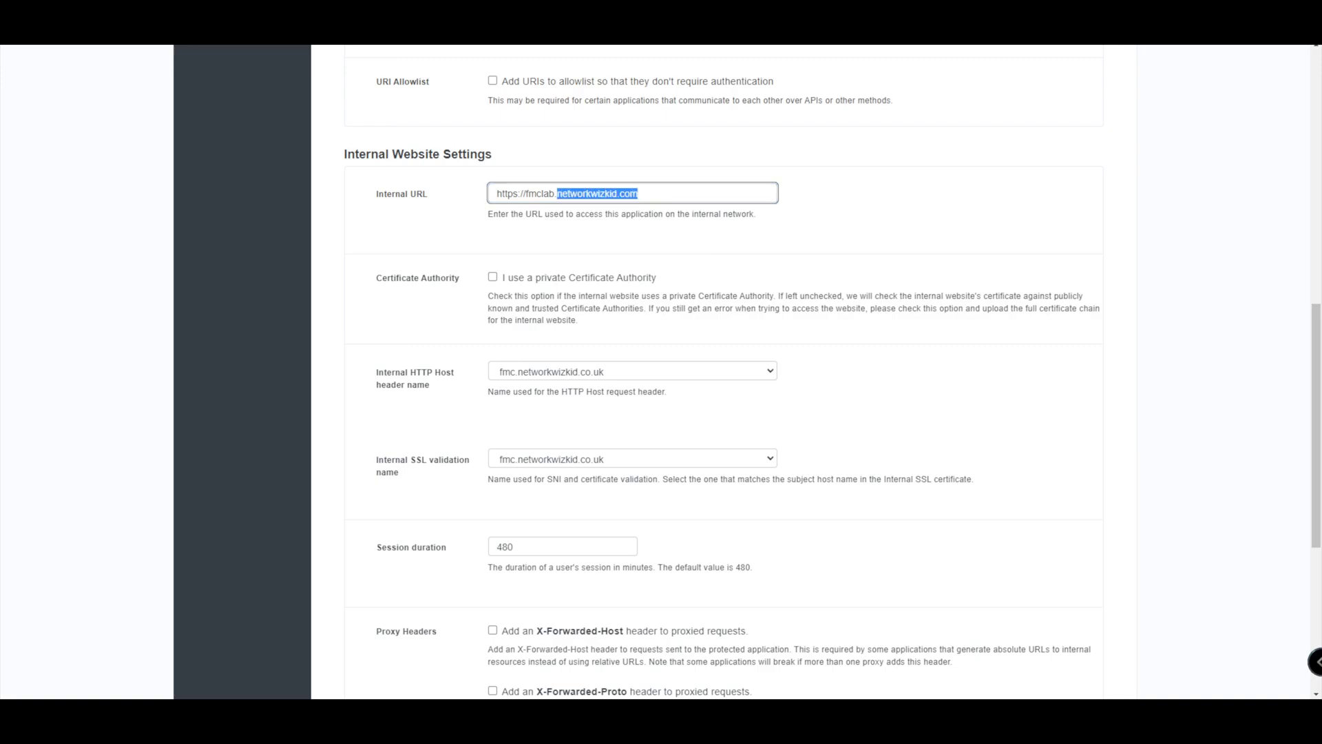
key(Right)
Enable the private Certificate Authority option and load certnew (34).cer as the internal certificate
key(Tab)
key(space)
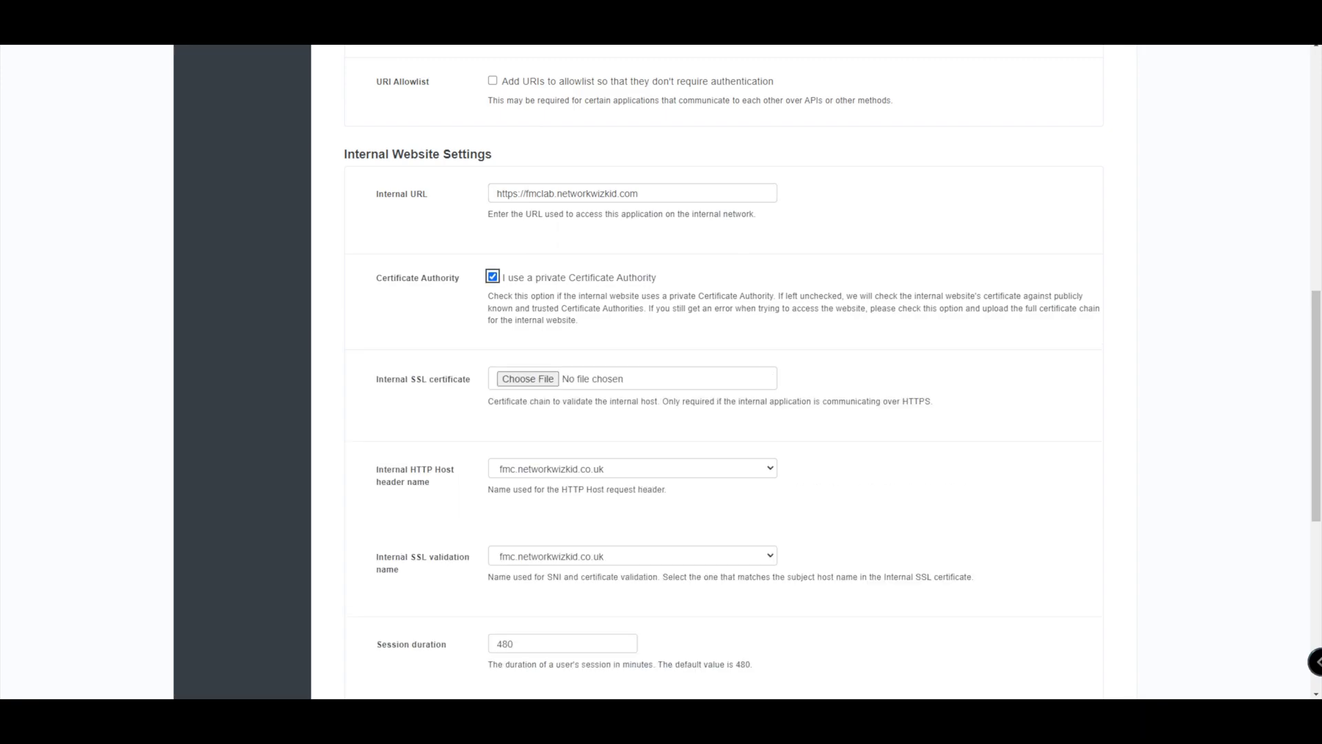
click(528, 378)
click(778, 203)
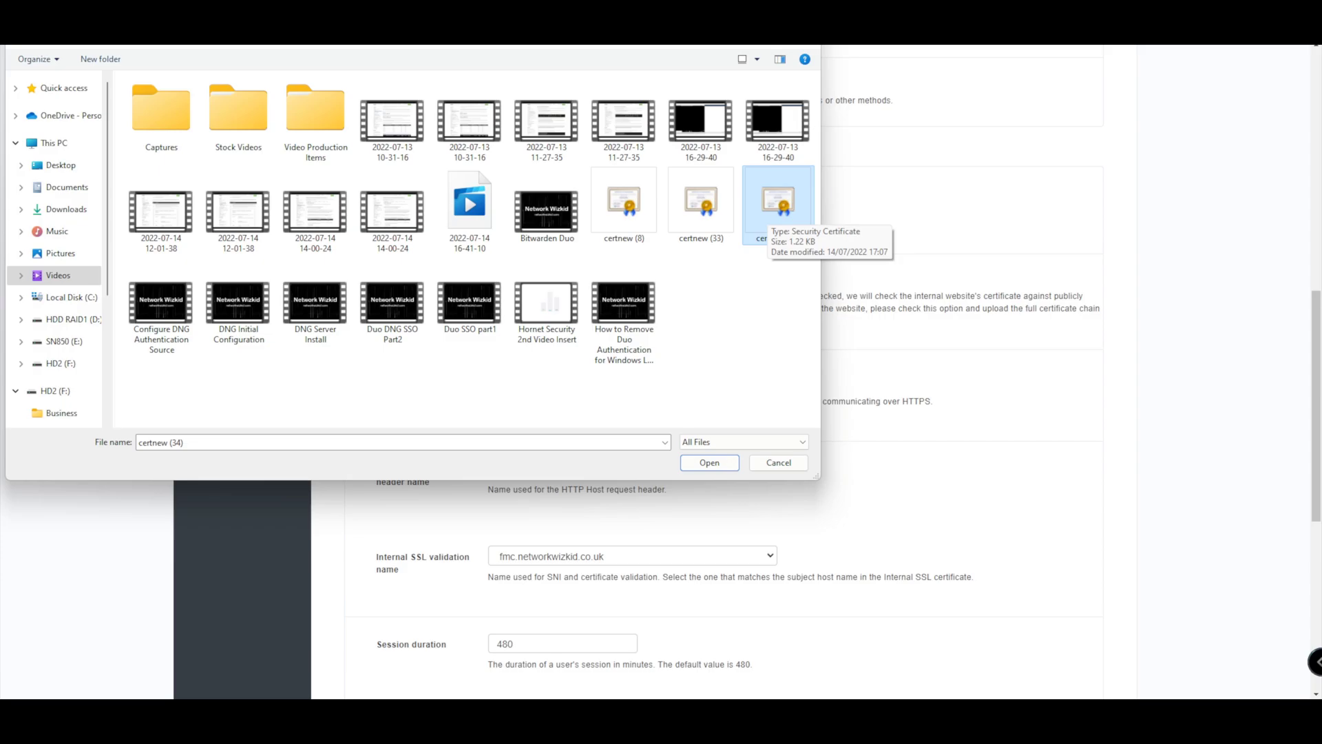
key(Return)
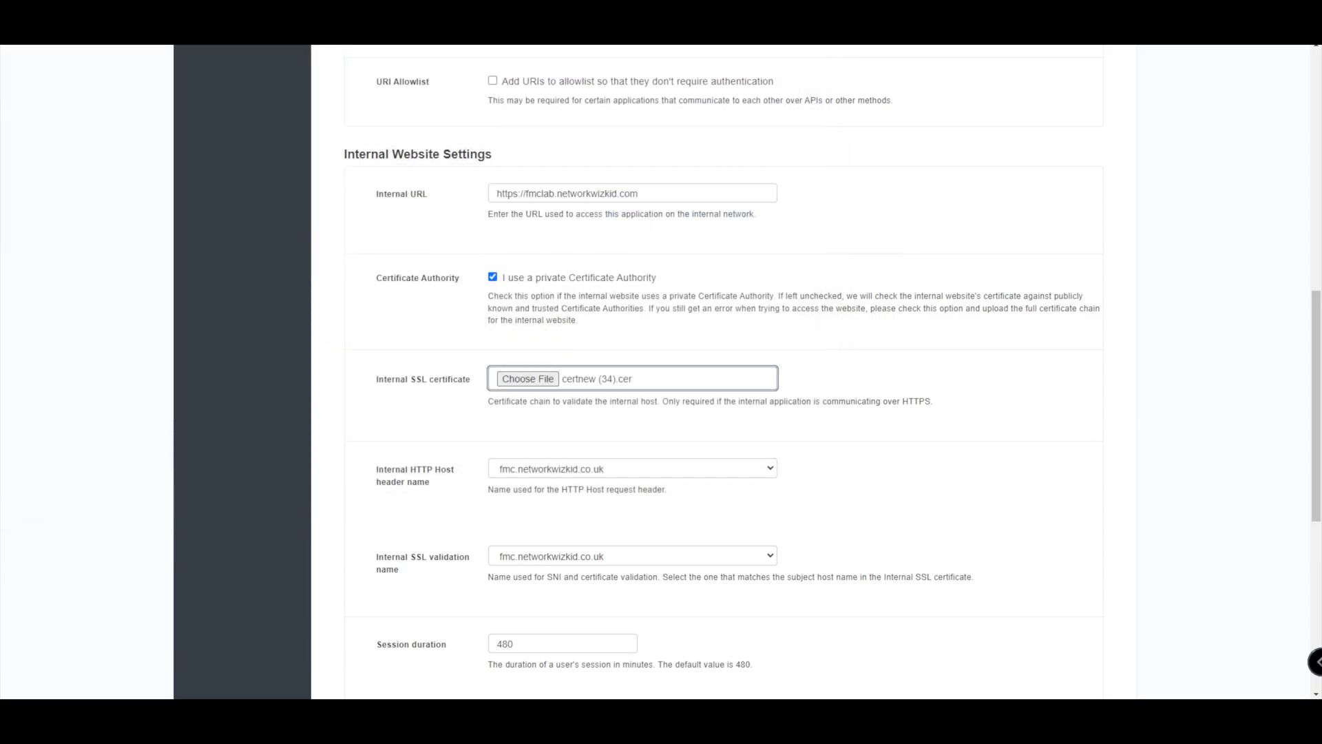
Set the internal HTTP host header to fmclab.networkwizkid.com
scroll(723, 372, down, 3)
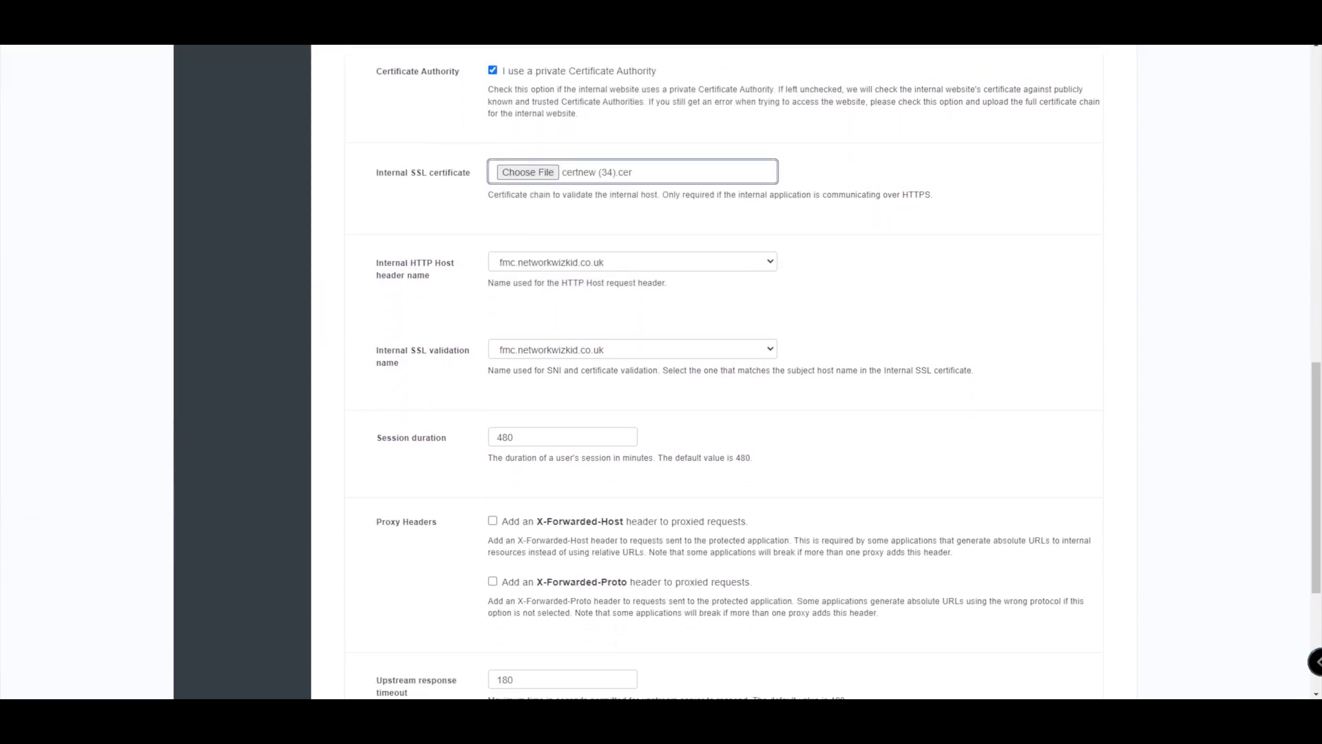
key(Tab)
key(alt+Down)
key(Down)
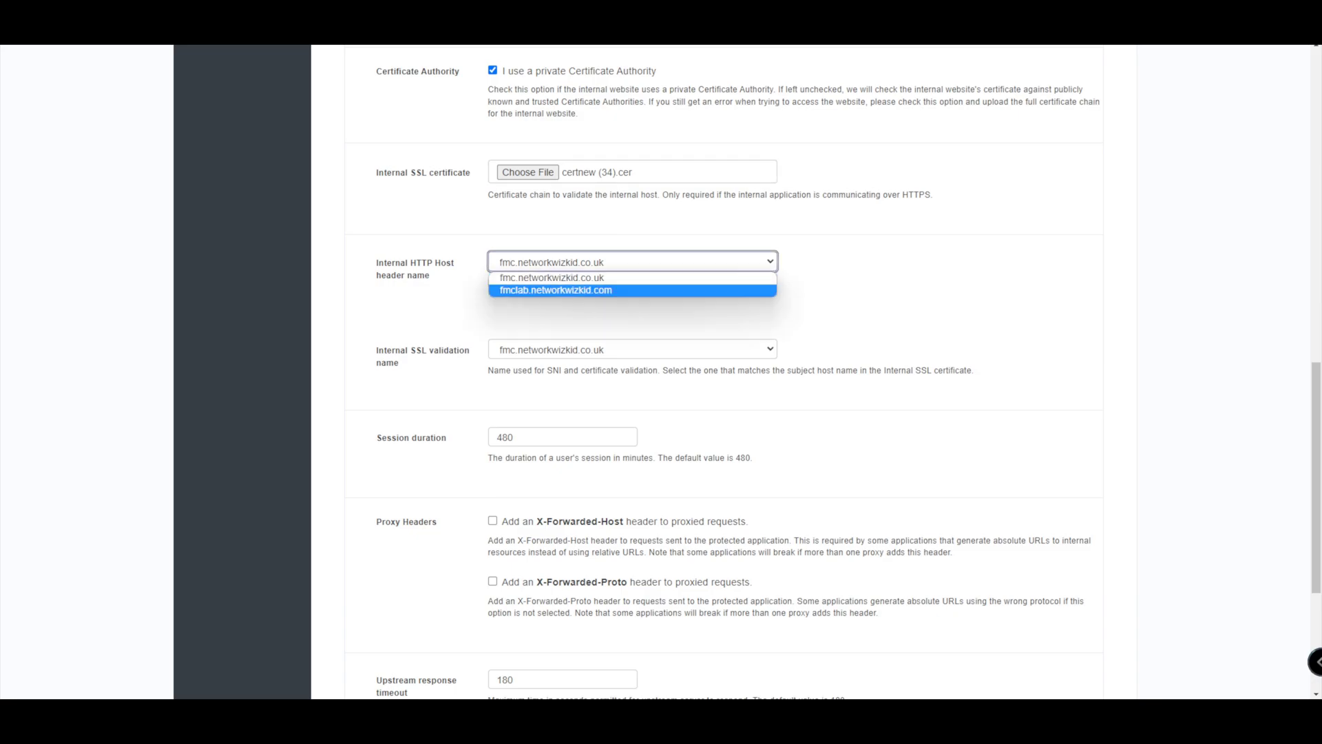
key(Return)
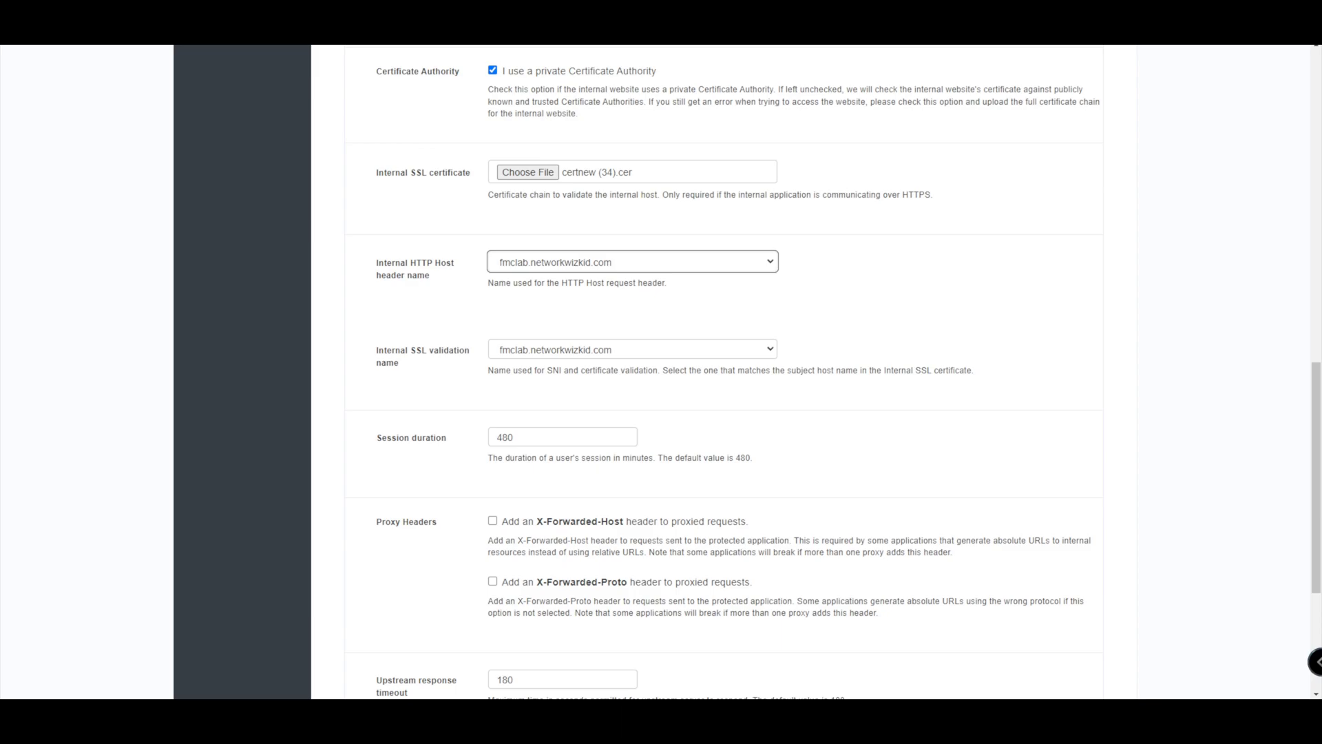
scroll(724, 372, down, 3)
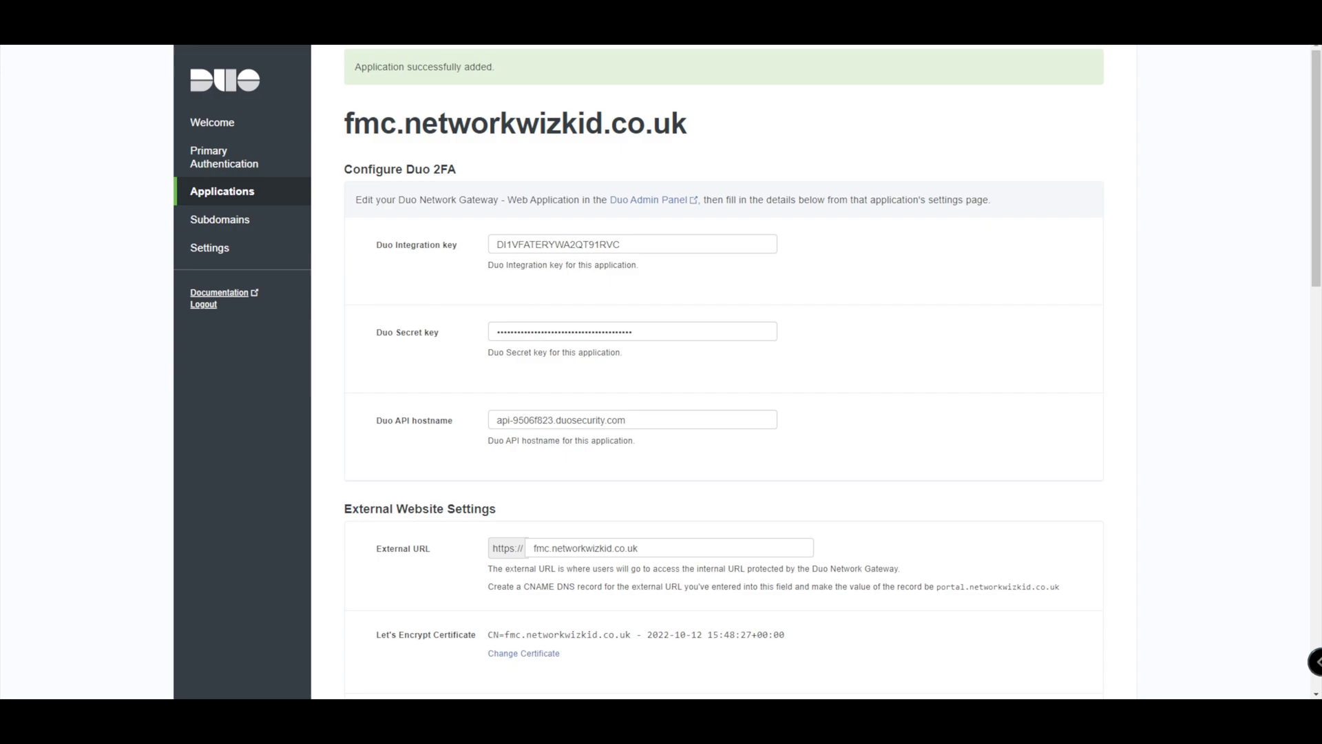
Scroll through the saved fmc.networkwizkid.co.uk application's settings to review them
scroll(639, 372, down, 5)
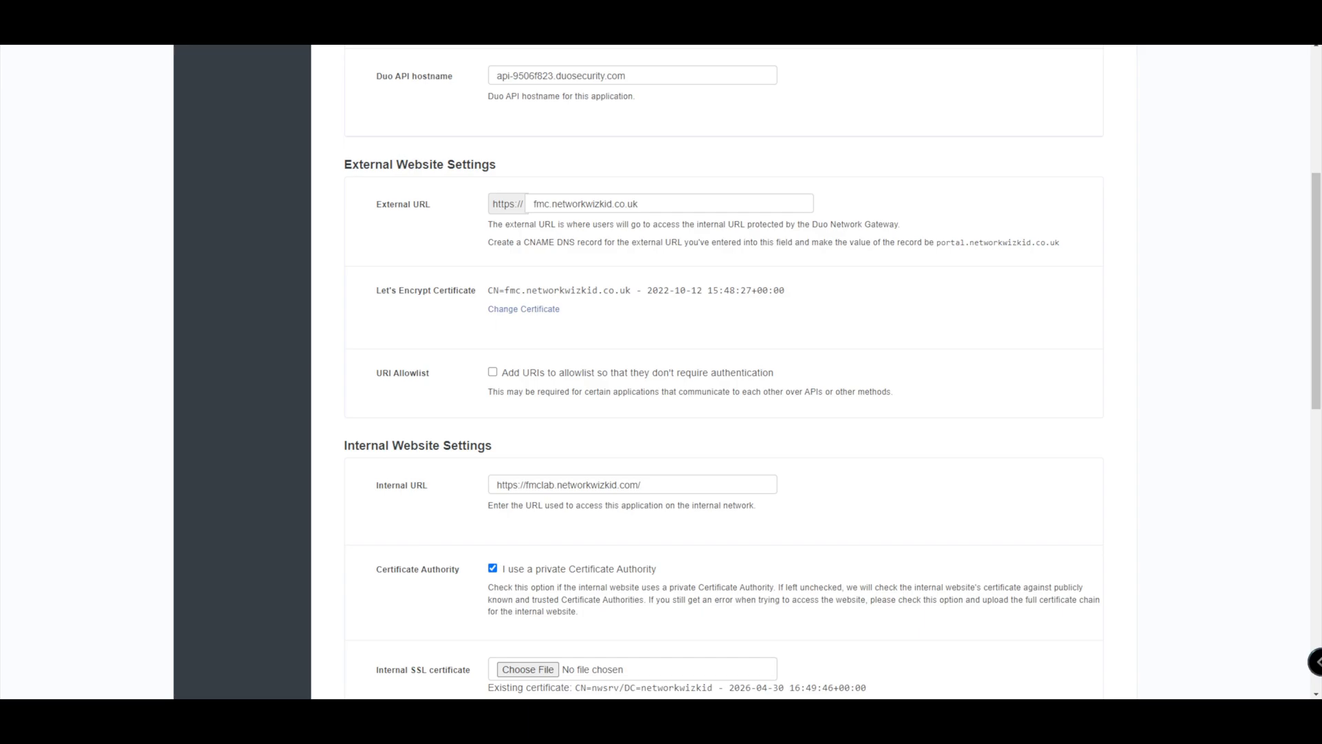
scroll(723, 372, down, 1)
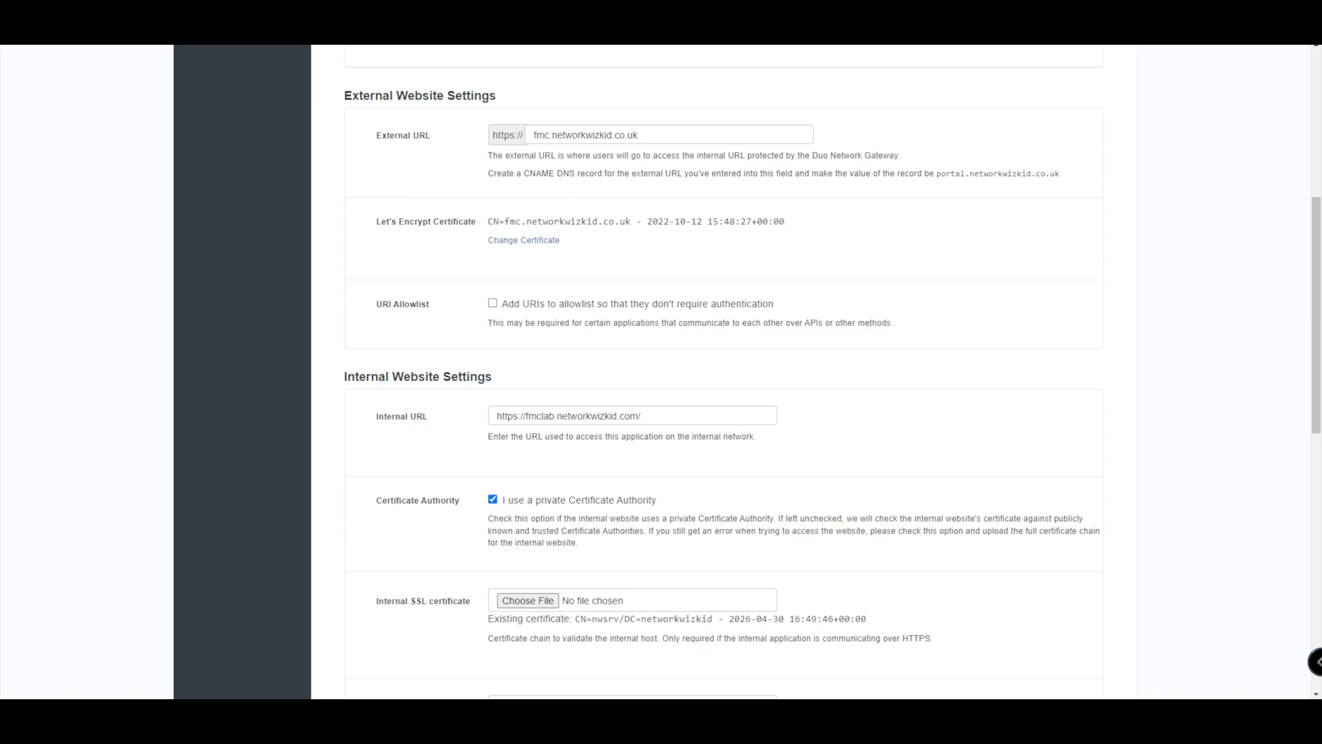
scroll(724, 372, down, 3)
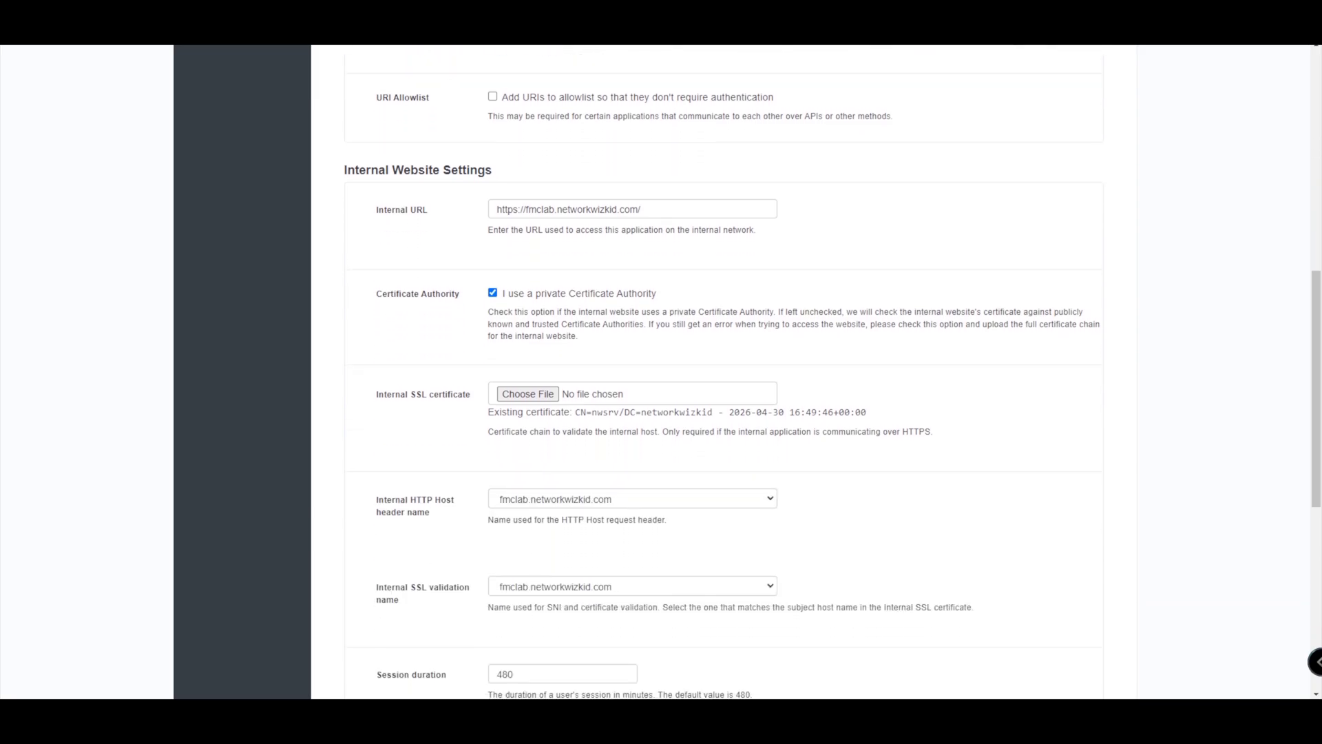
scroll(723, 372, down, 2)
scroll(723, 371, up, 8)
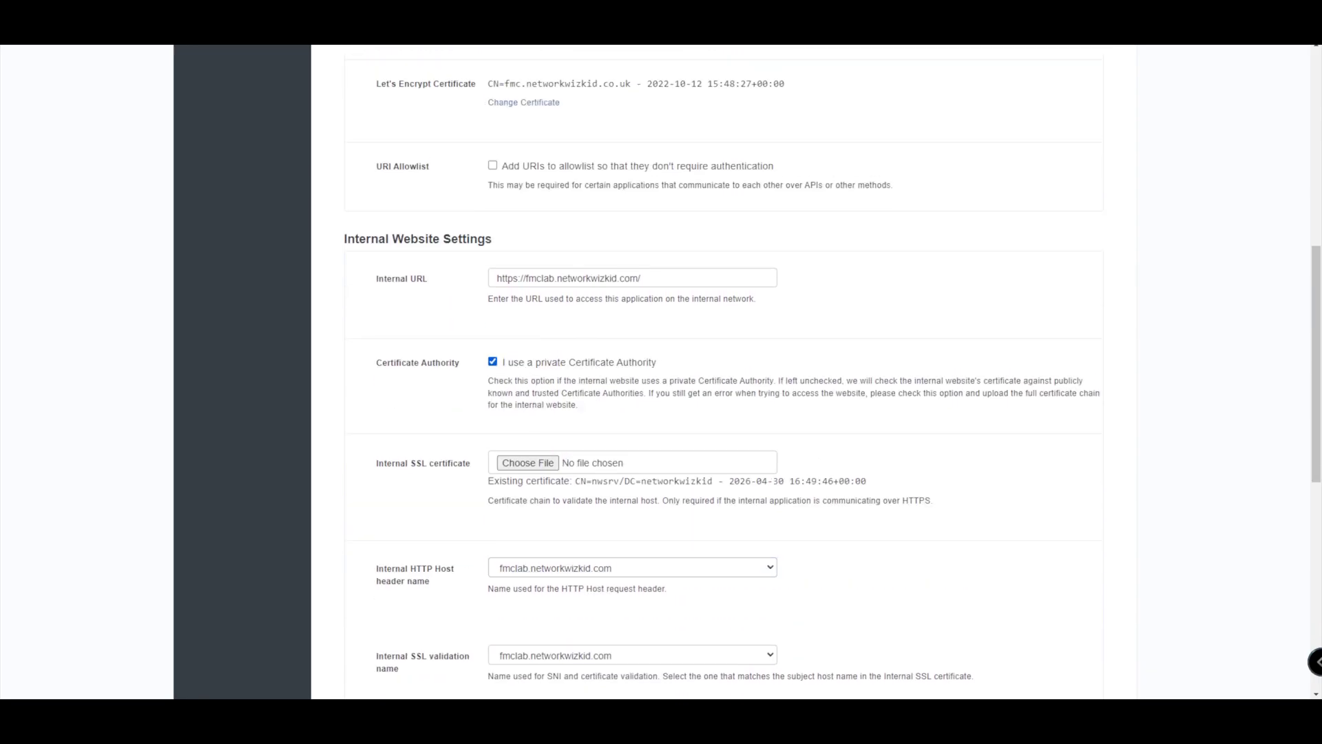
scroll(723, 372, up, 3)
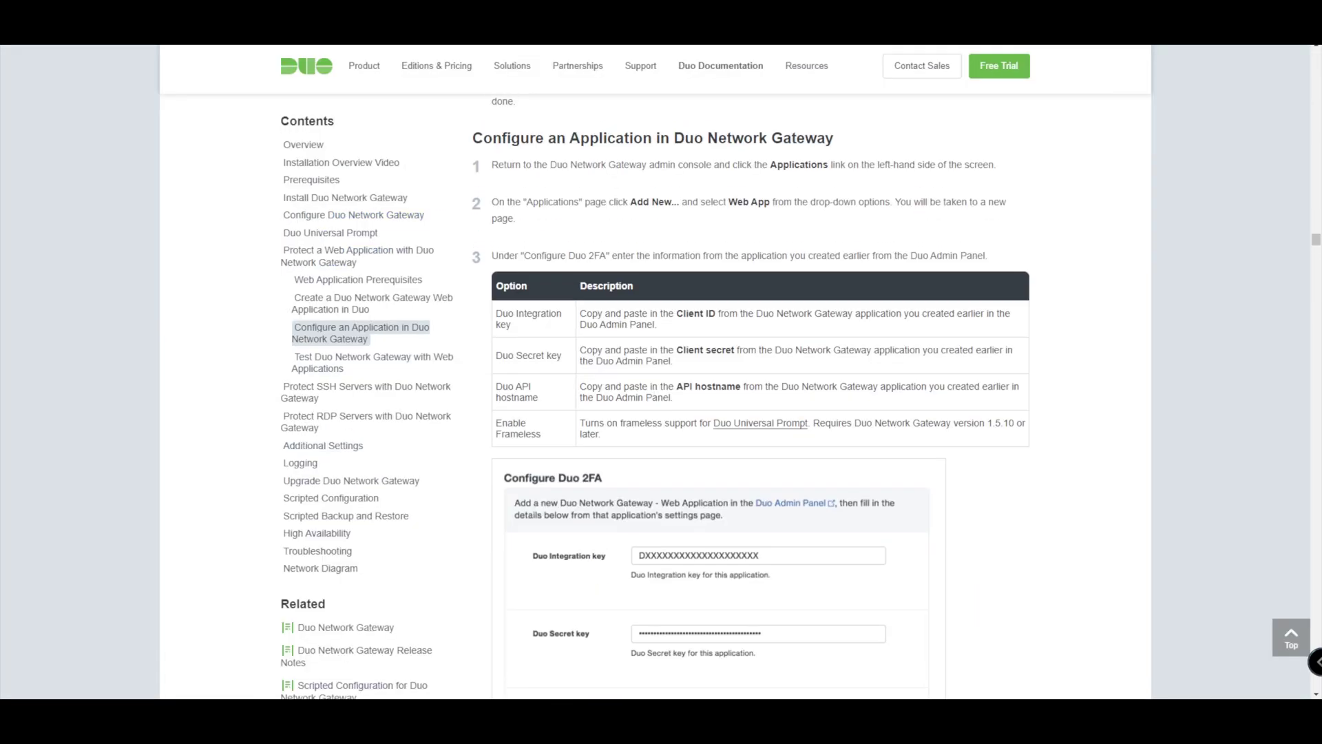
Scroll the Duo Network Gateway guide down to the 'Test Duo Network Gateway with Web Applications' section
scroll(750, 396, up, 1)
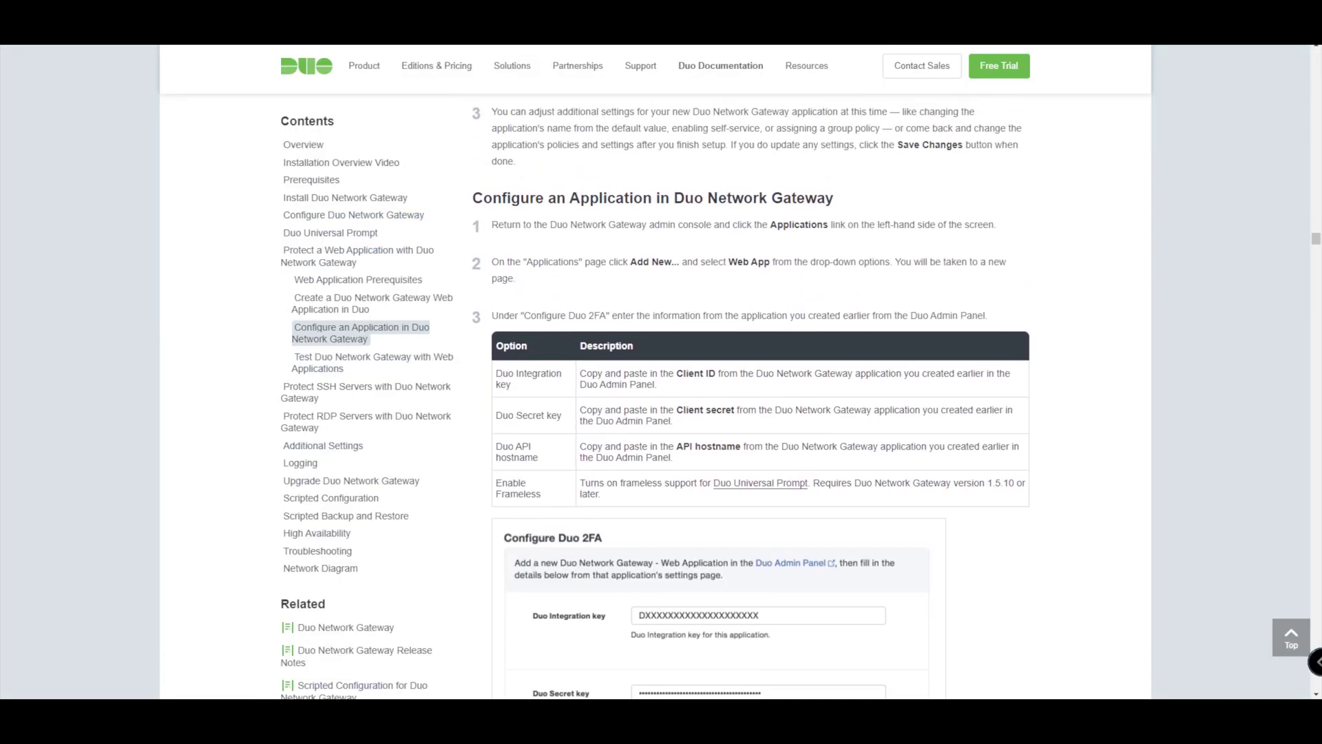
scroll(750, 396, down, 7)
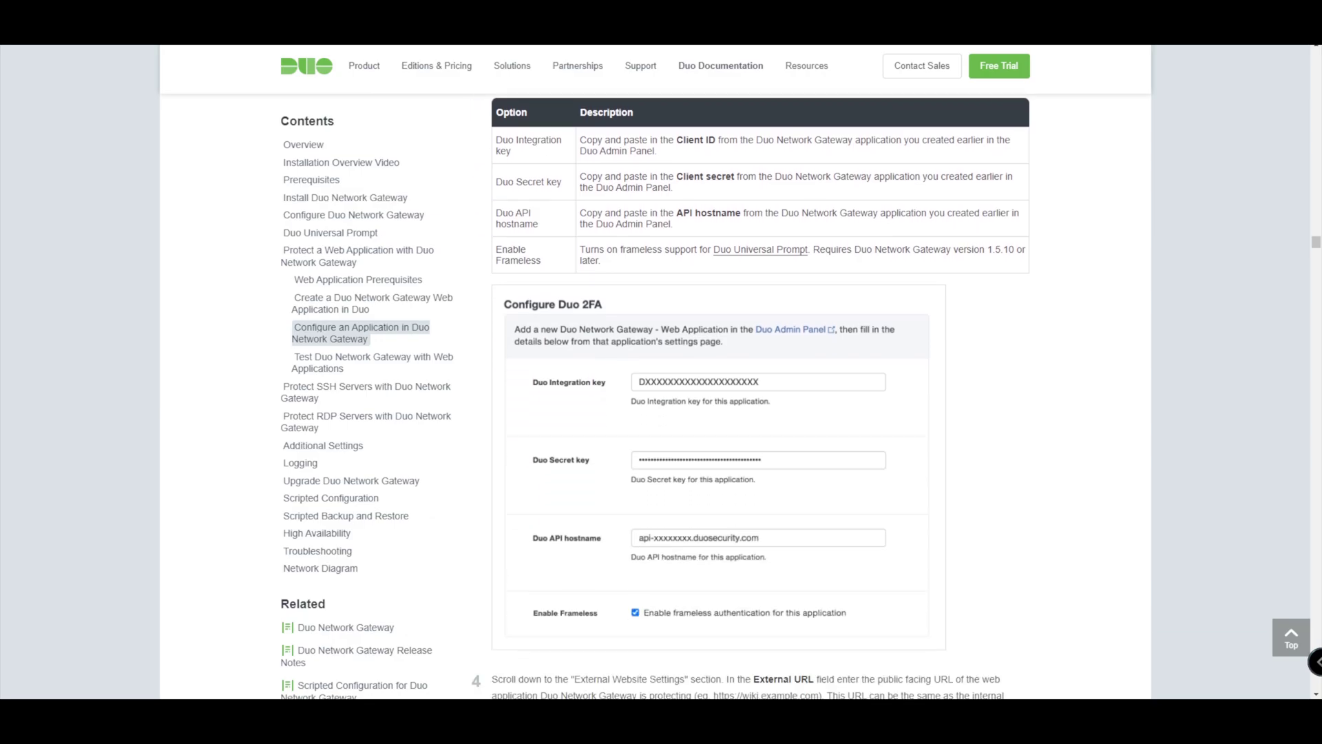
scroll(751, 396, down, 12)
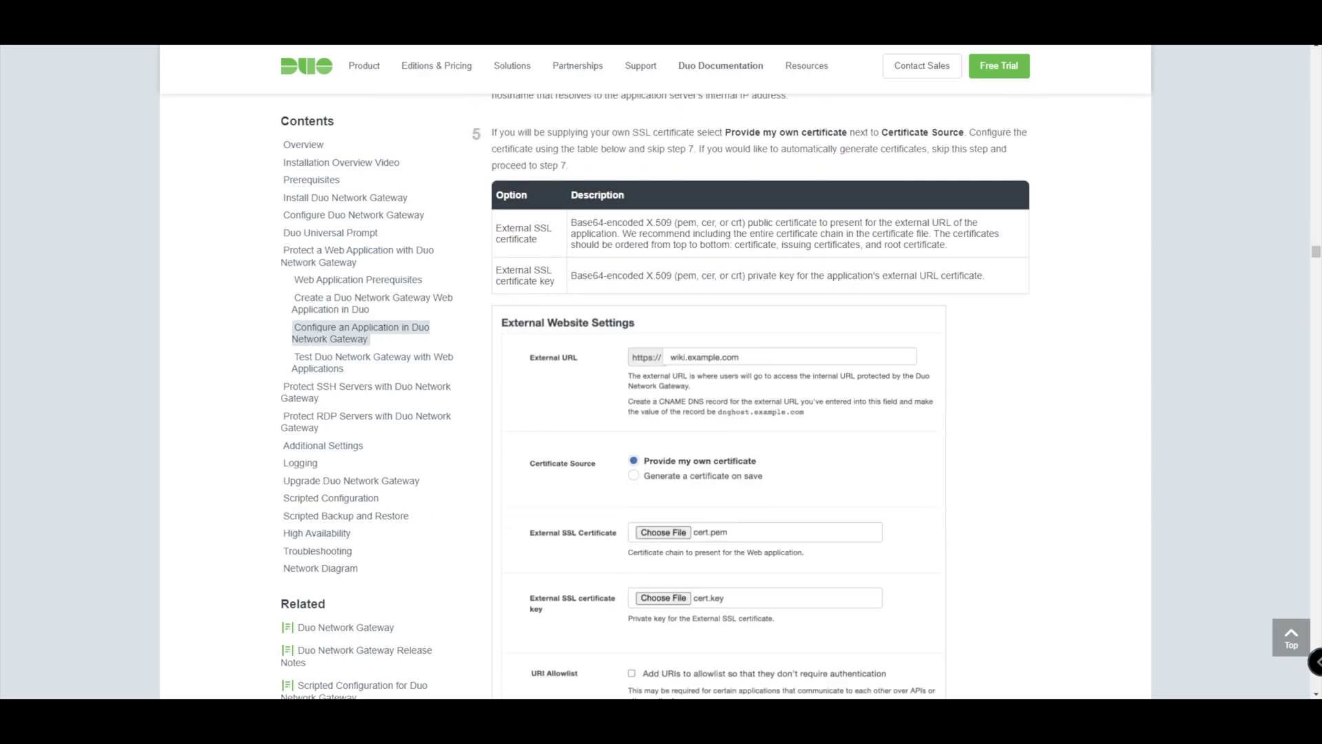
scroll(751, 396, down, 2)
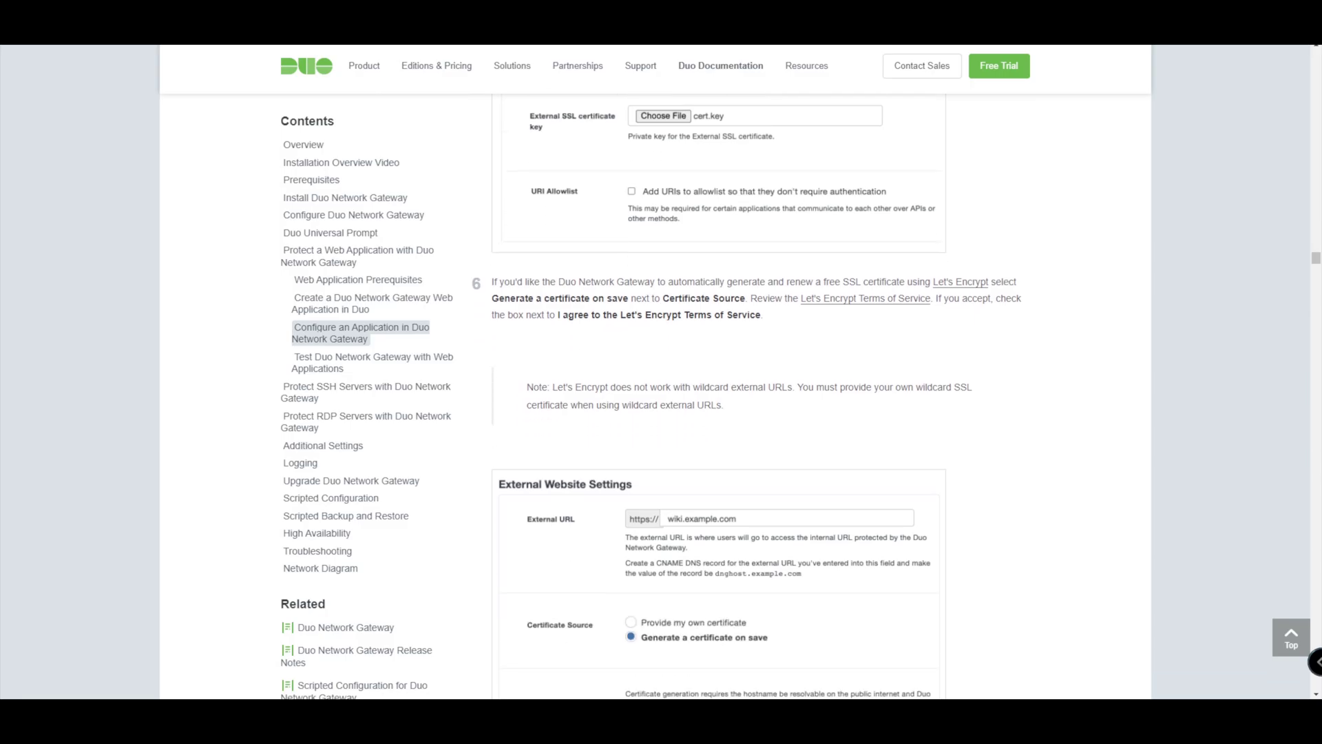
scroll(751, 396, up, 2)
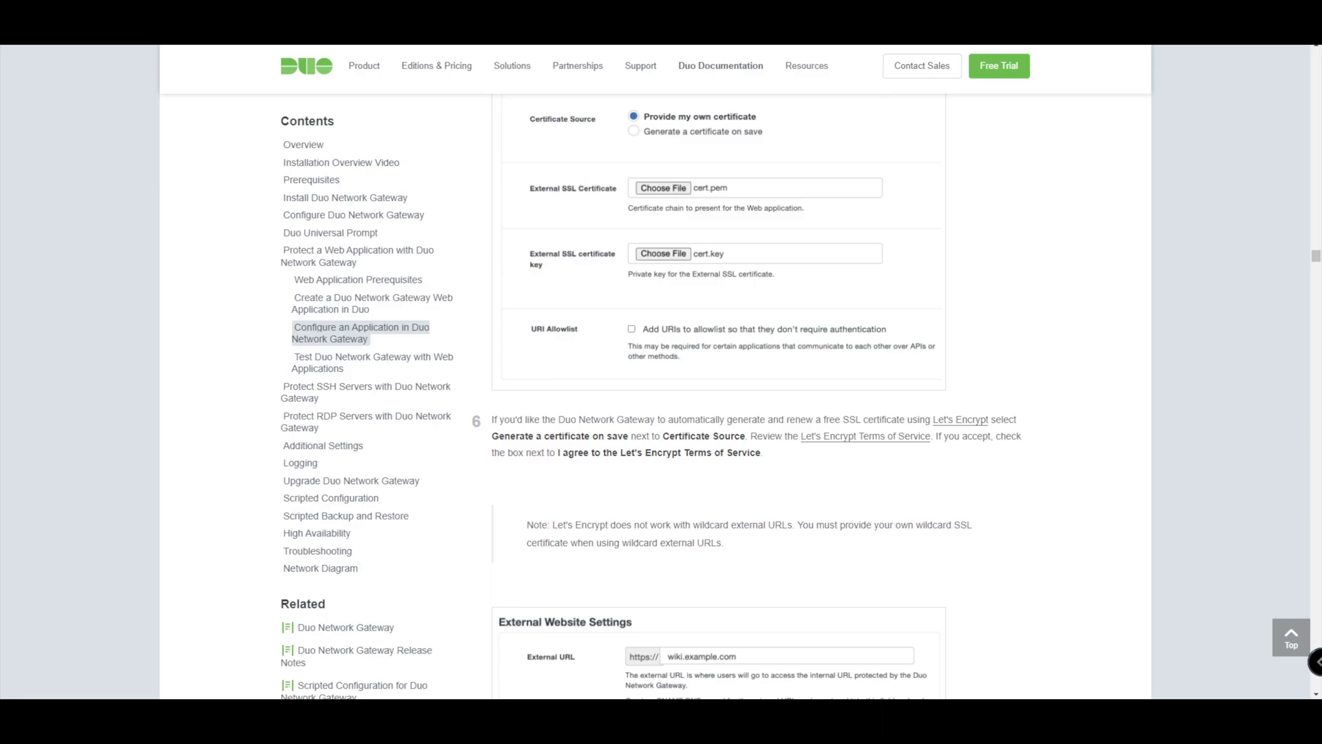
scroll(751, 396, down, 7)
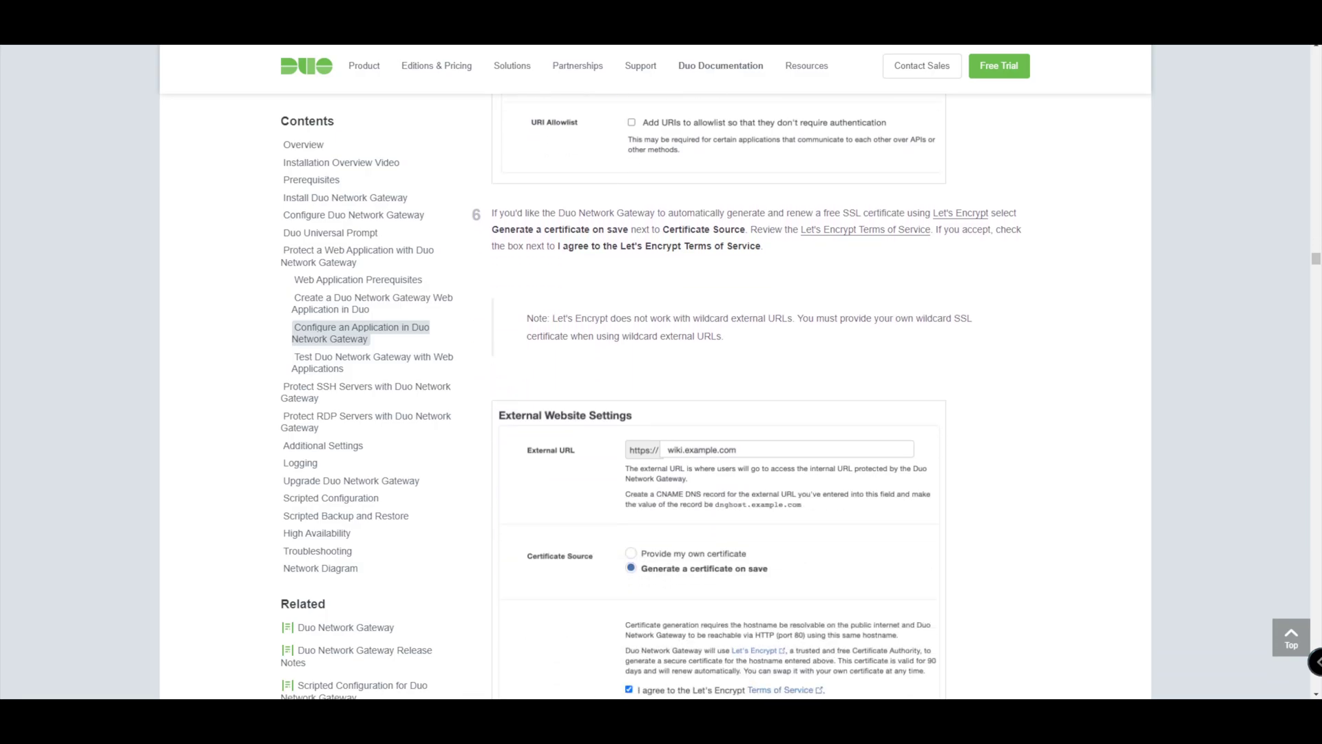
scroll(761, 396, down, 12)
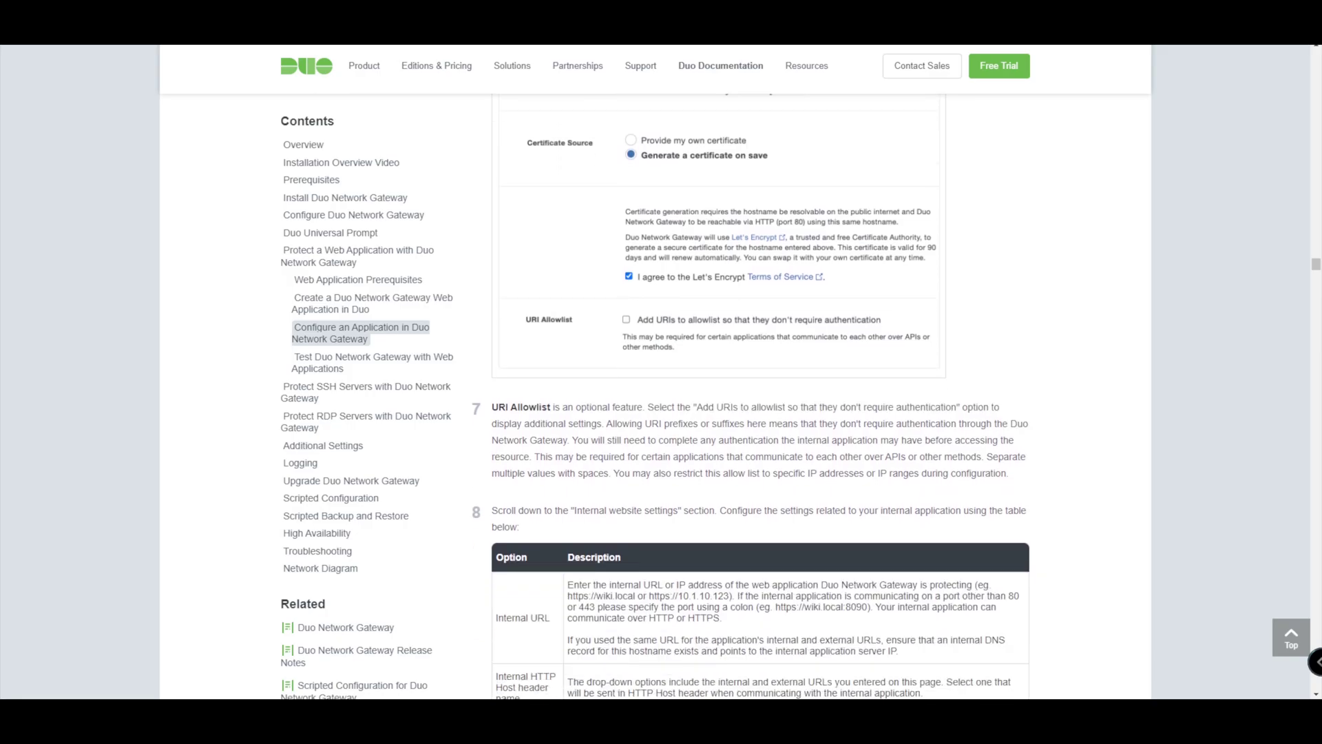
scroll(761, 396, down, 6)
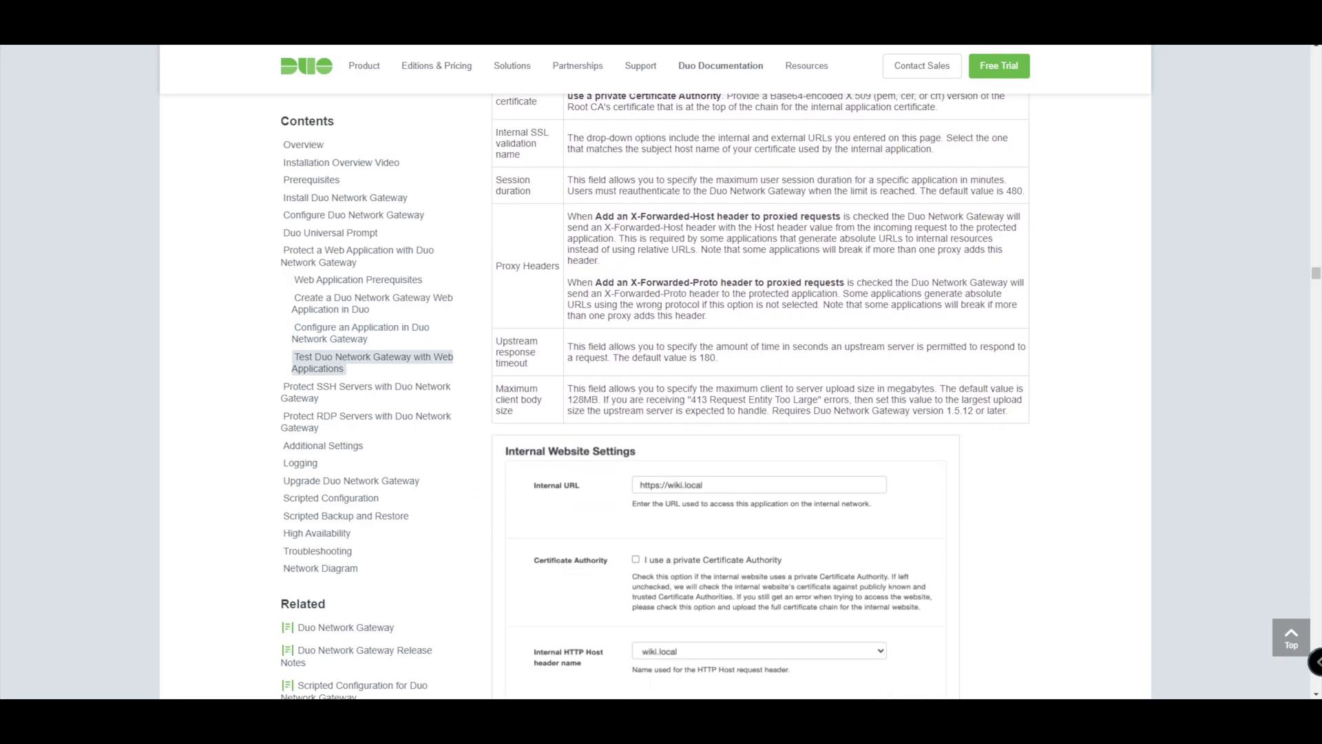
scroll(761, 396, down, 11)
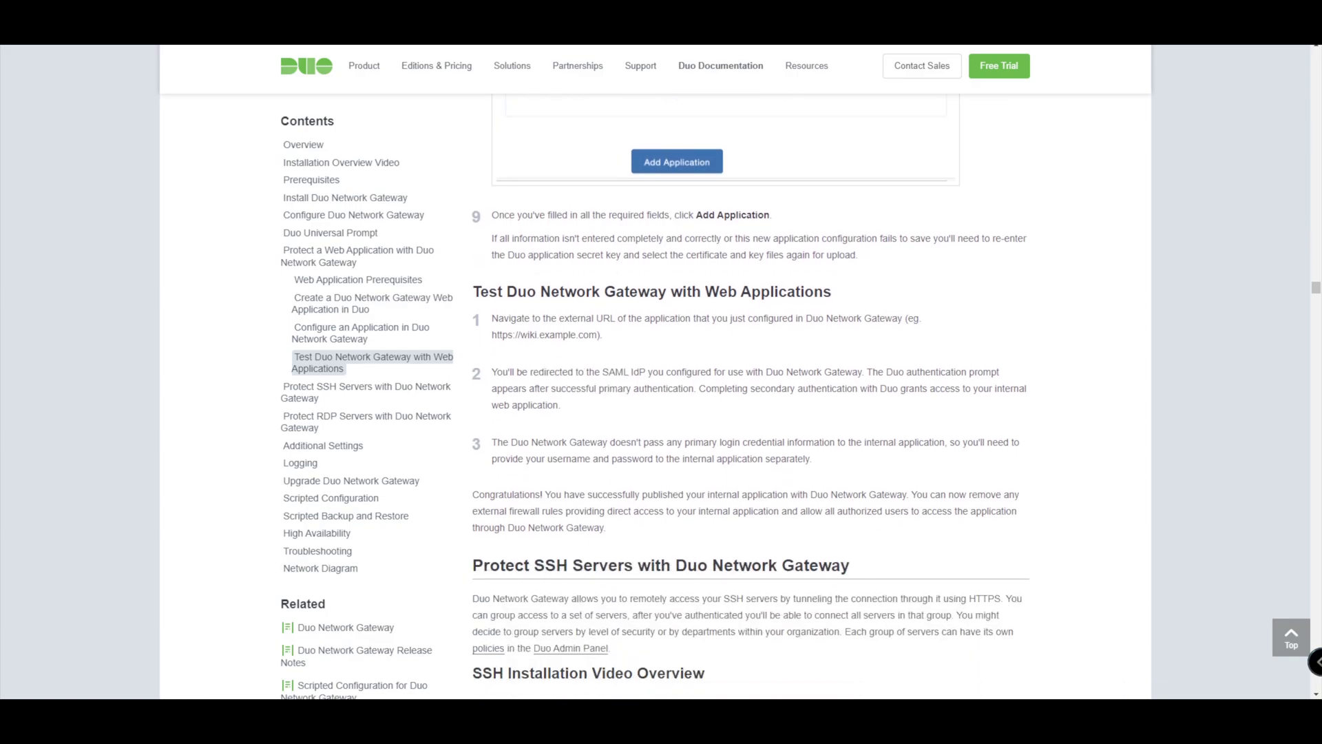
Highlight the SAML IdP redirect step in the test instructions
scroll(761, 396, up, 1)
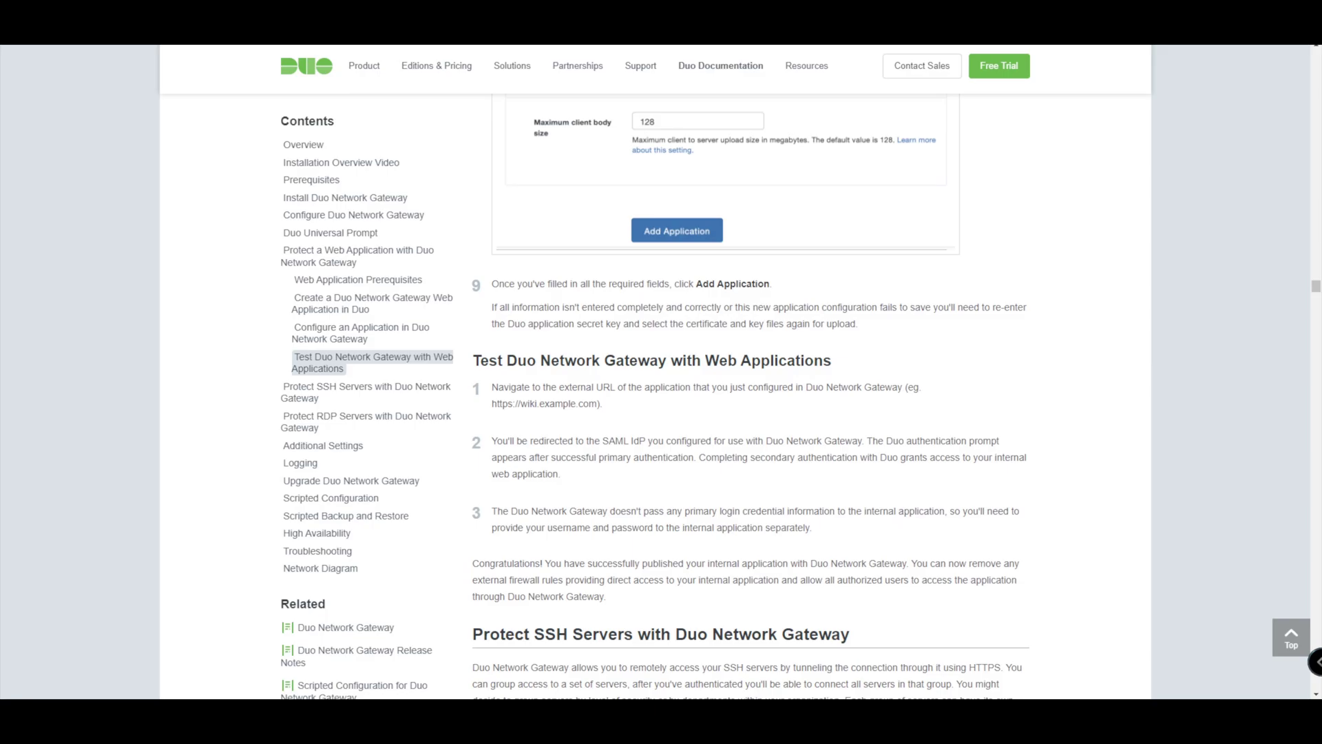
drag(608, 440, 860, 441)
scroll(751, 407, down, 1)
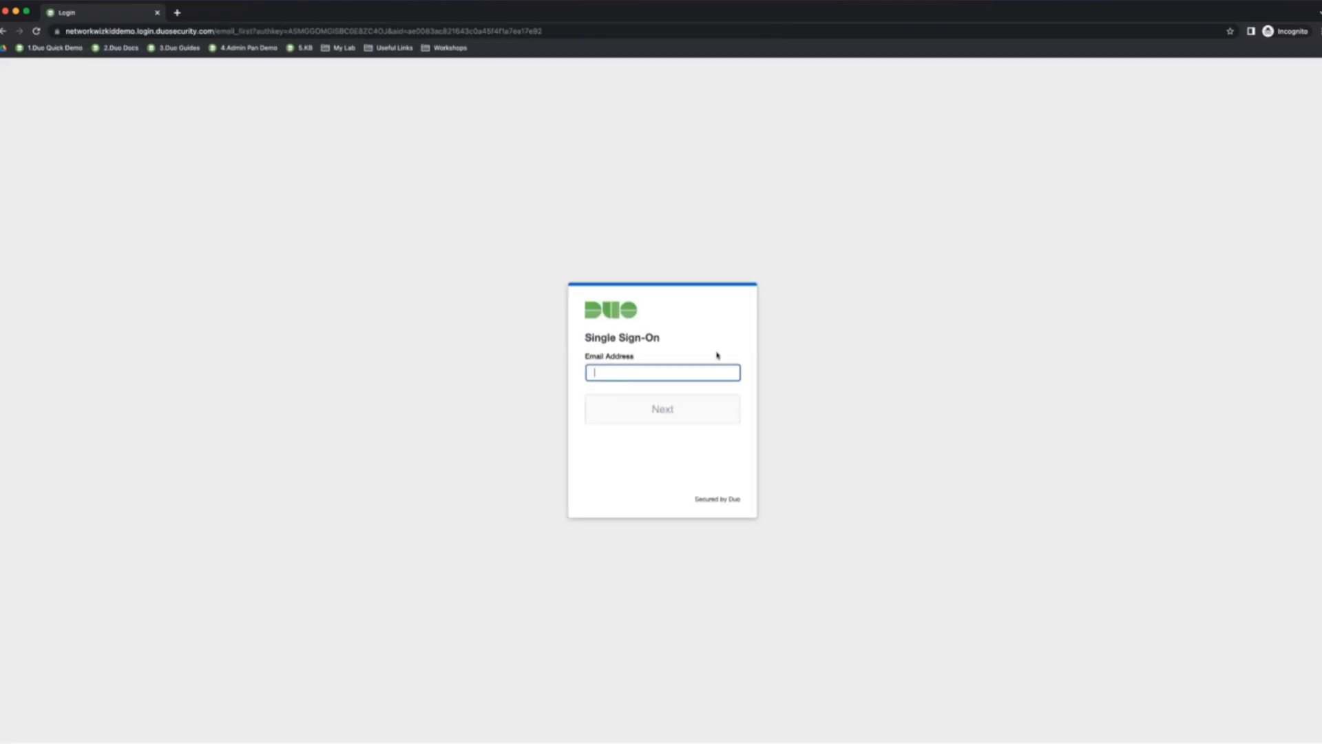
Log in to Duo Single Sign-On with the test user's e-mail address and password
text(dngdemo.netw)
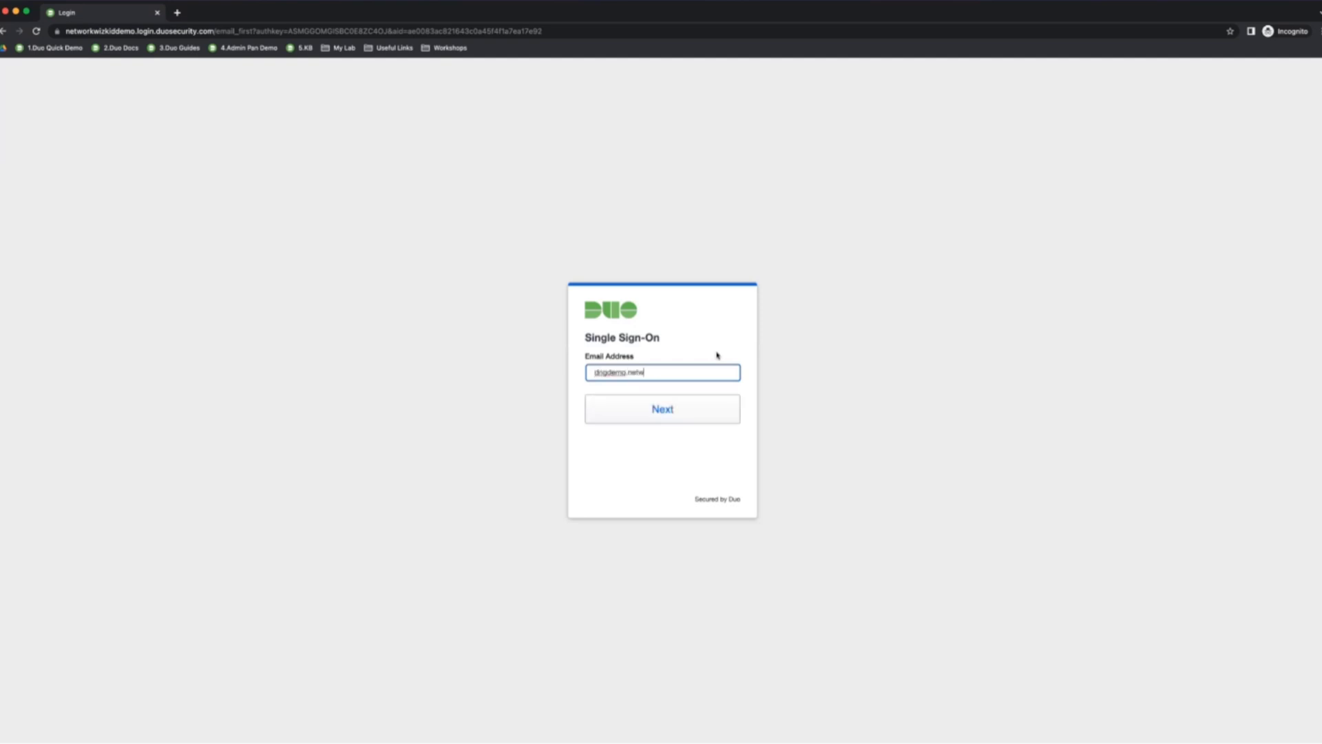
text(orkwizkid.com)
key(Return)
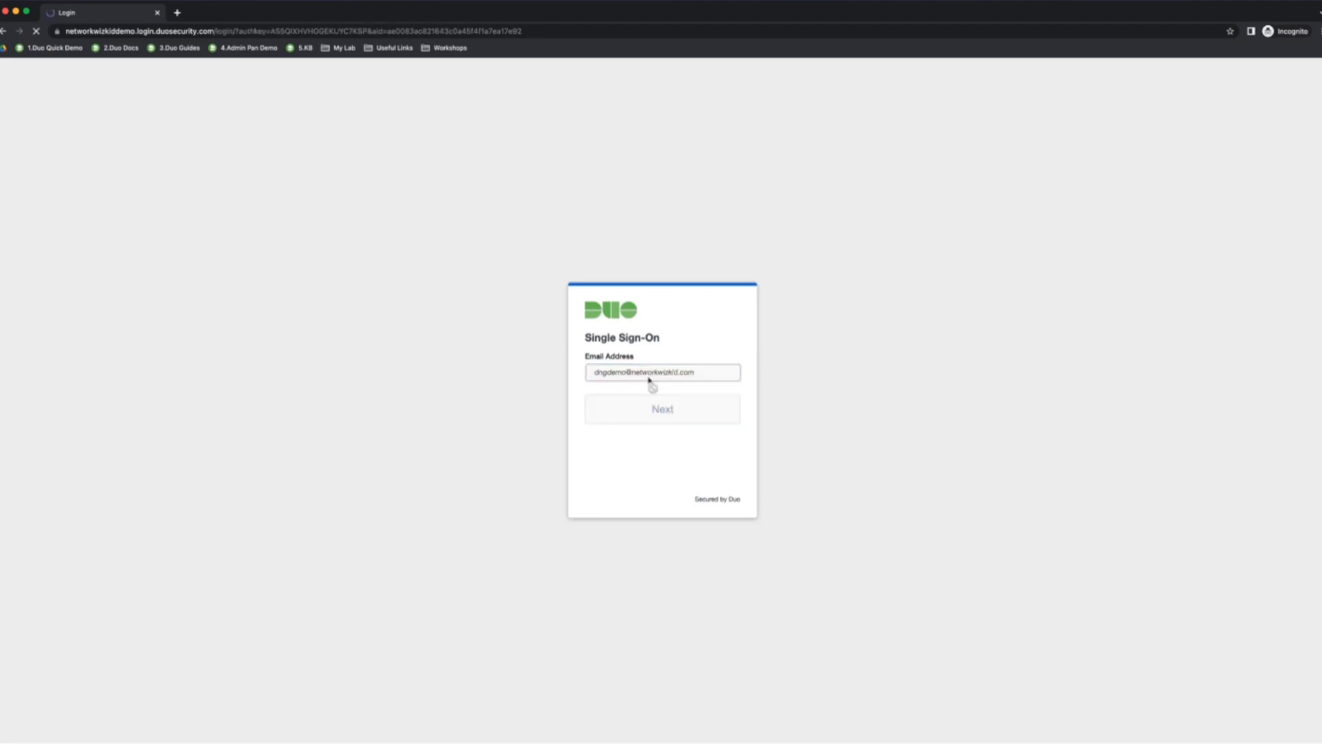
text(•••••)
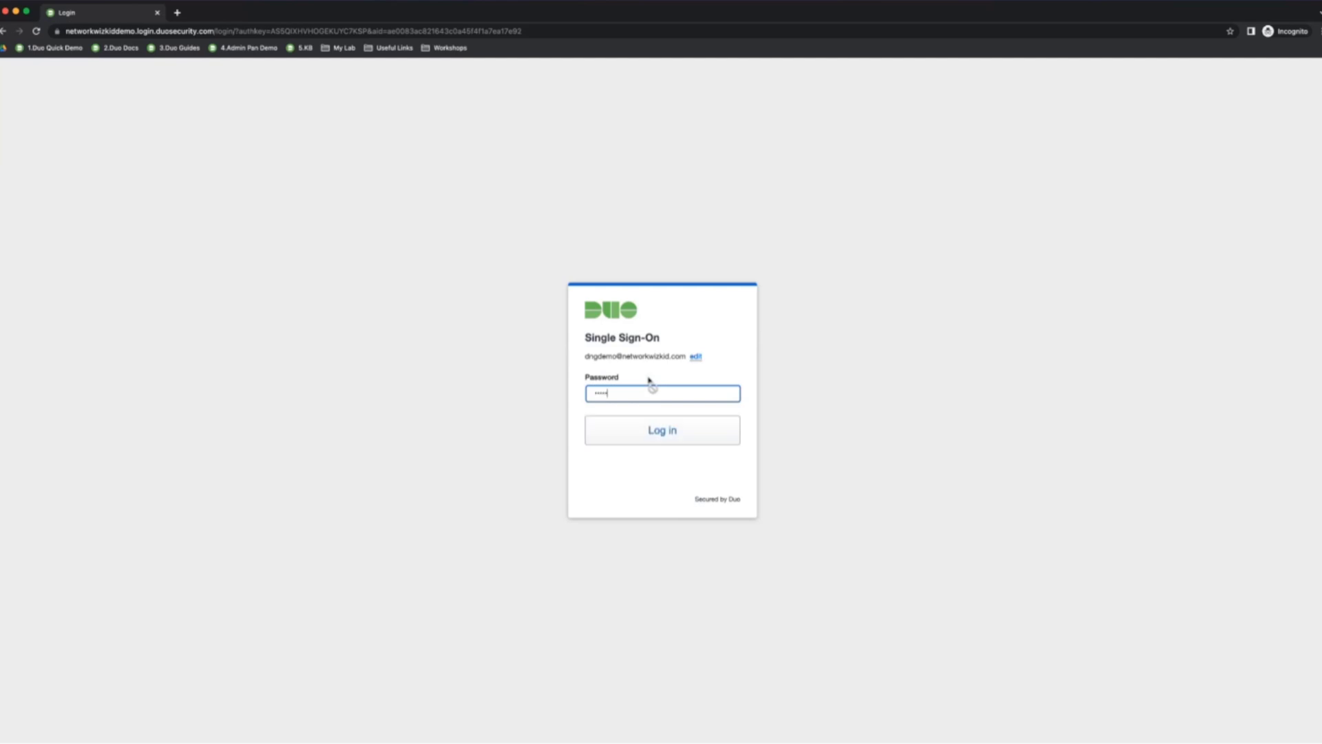
text(•••)
key(Return)
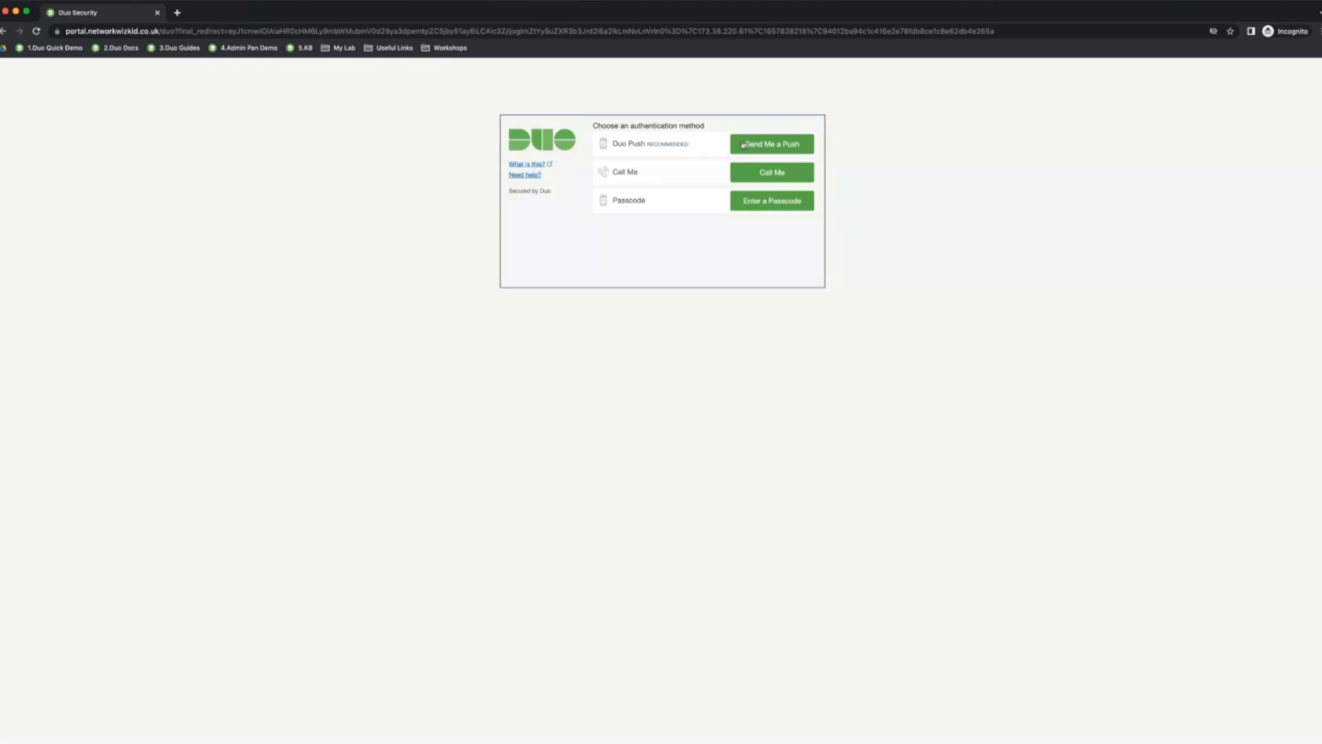
Send a Duo Push login request to the phone
click(744, 144)
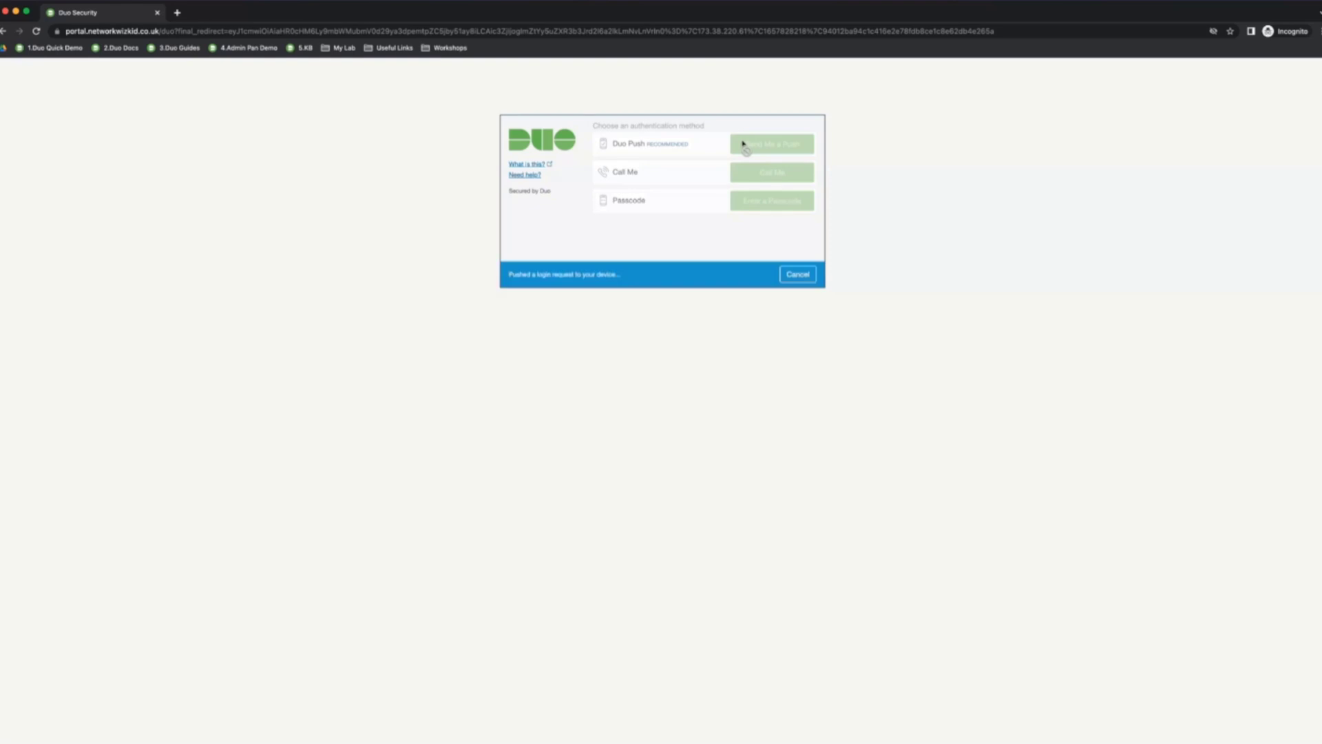